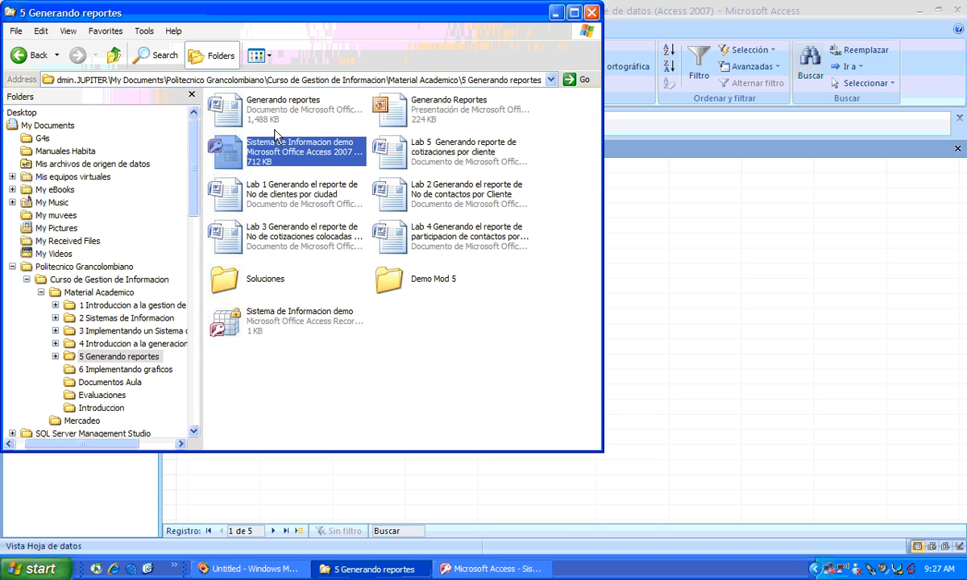
# Step: Switch to the Access database and examine the records and fields of the Ciudad table
pyautogui.click(706, 274)
pyautogui.click(84, 179)
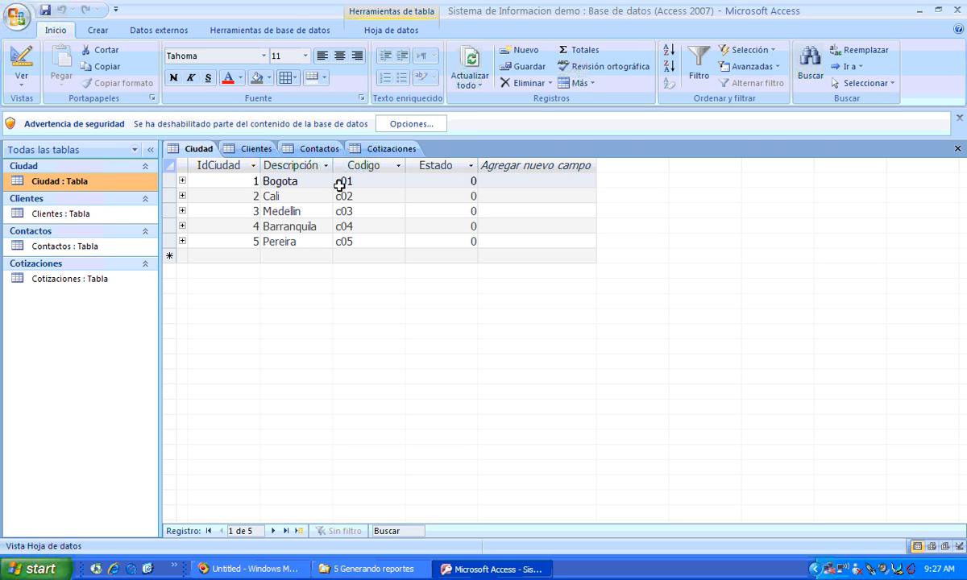
pyautogui.moveTo(210, 166); pyautogui.dragTo(537, 227)
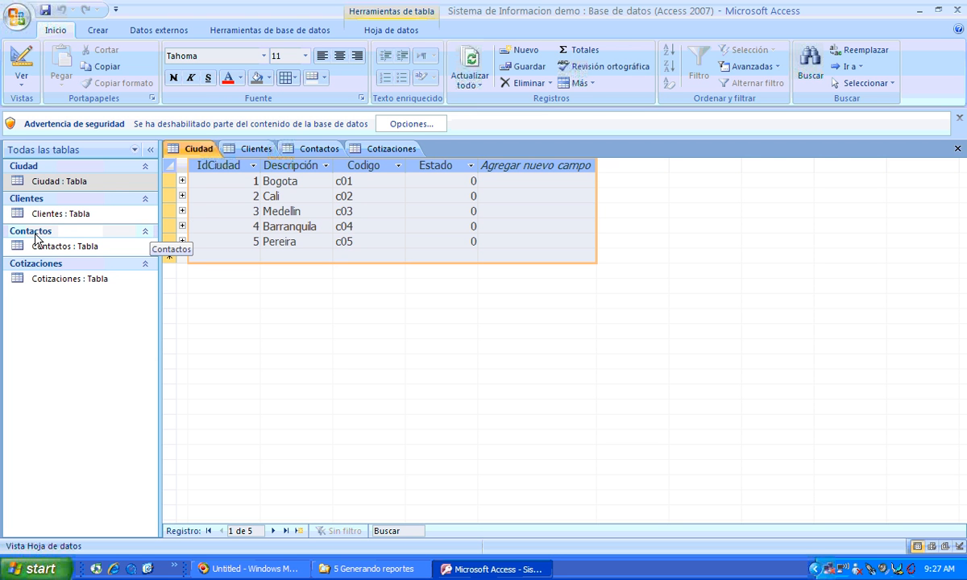
# Step: Open the Clientes table and widen its Url column so more of the web addresses fits
pyautogui.click(66, 218)
pyautogui.doubleClick(80, 213)
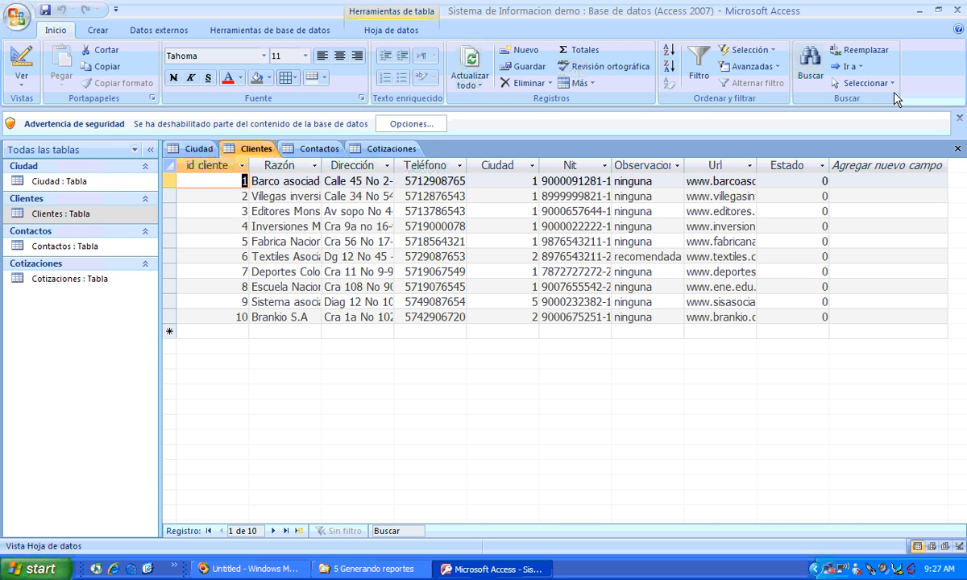
pyautogui.moveTo(756, 164); pyautogui.dragTo(793, 164)
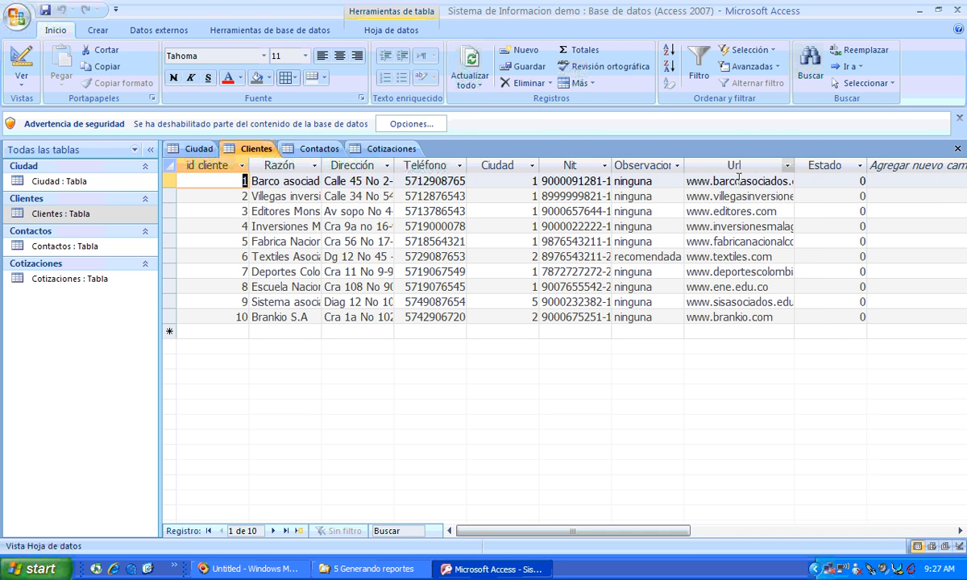
# Step: Open the Contactos table and look through its records from start to end
pyautogui.click(35, 249)
pyautogui.doubleClick(35, 248)
pyautogui.scroll(-5, 499, 359)
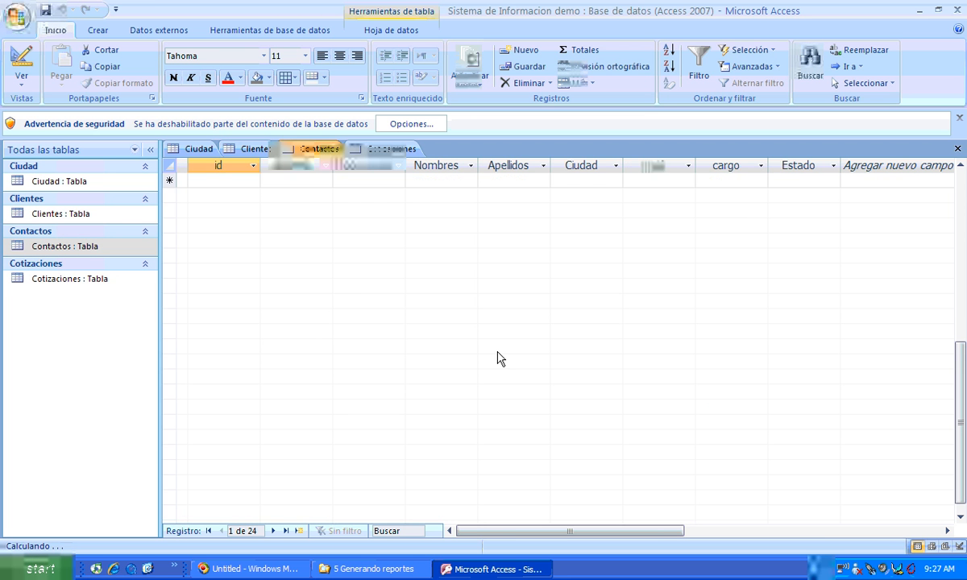
pyautogui.scroll(5, 499, 355)
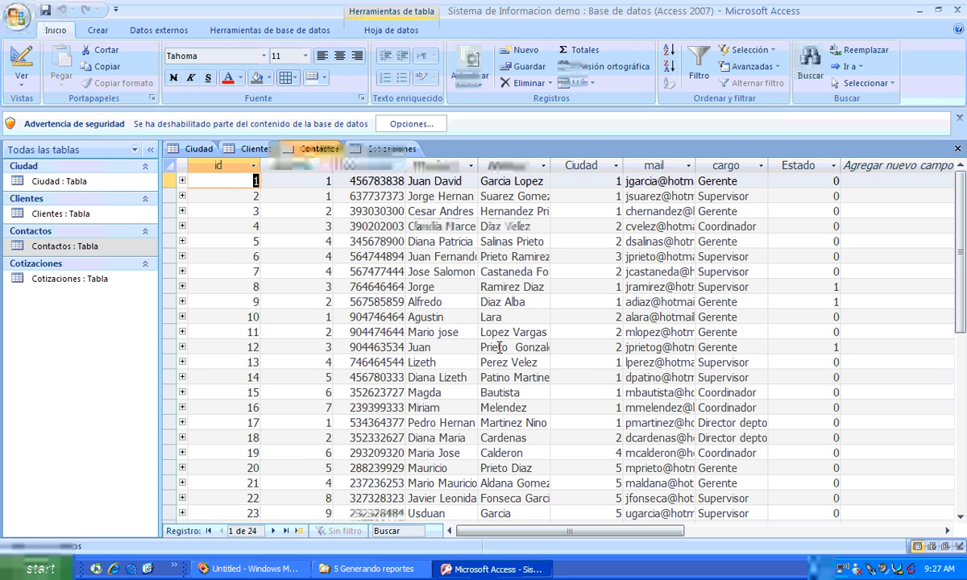
# Step: Open the Cotizaciones table and review the fields of its first record
pyautogui.click(64, 279)
pyautogui.doubleClick(50, 278)
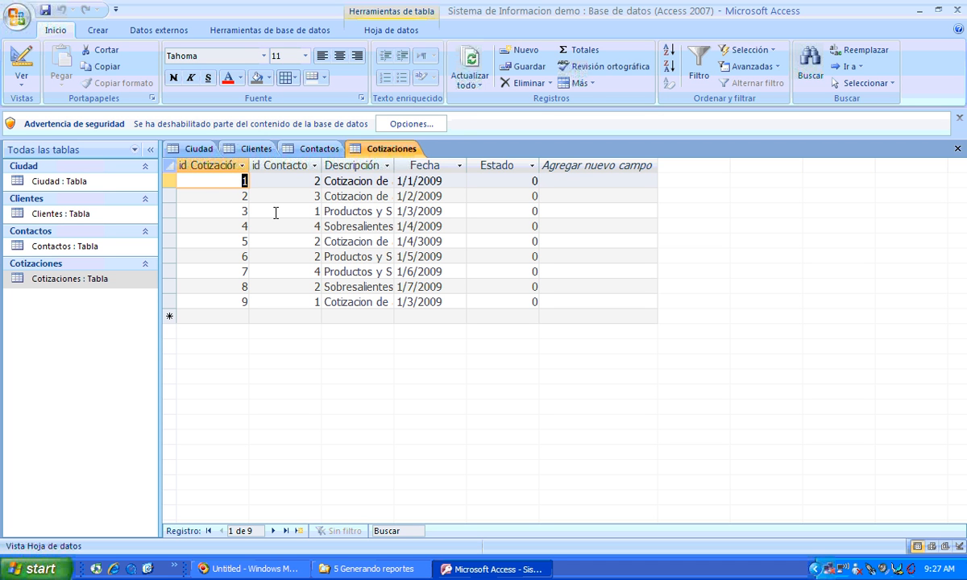
pyautogui.press('Tab')
pyautogui.press('Tab')
pyautogui.press('Tab')
# Step: Examine the field names and data types of the Cotizaciones table in Design view and return to Datasheet view
pyautogui.click(72, 184)
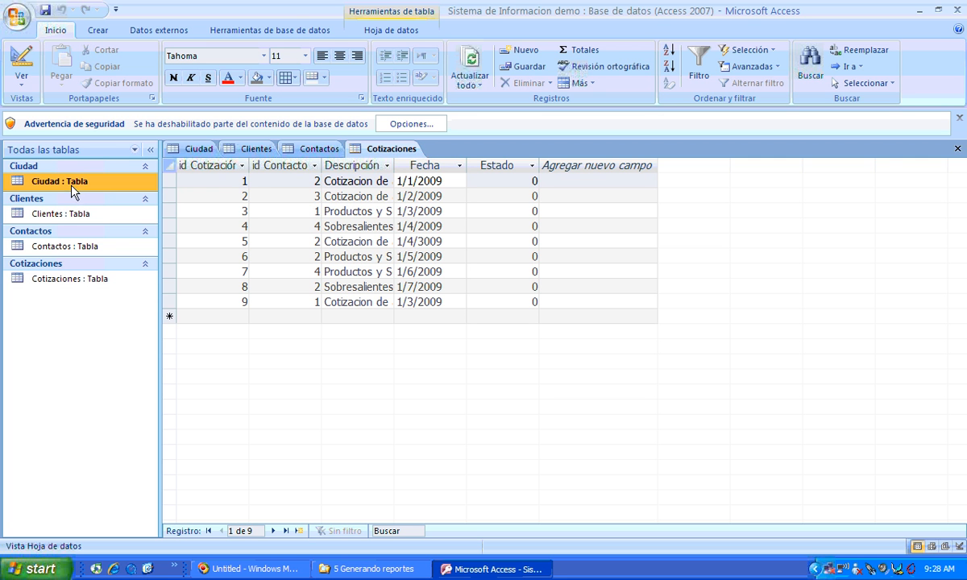
pyautogui.click(75, 214)
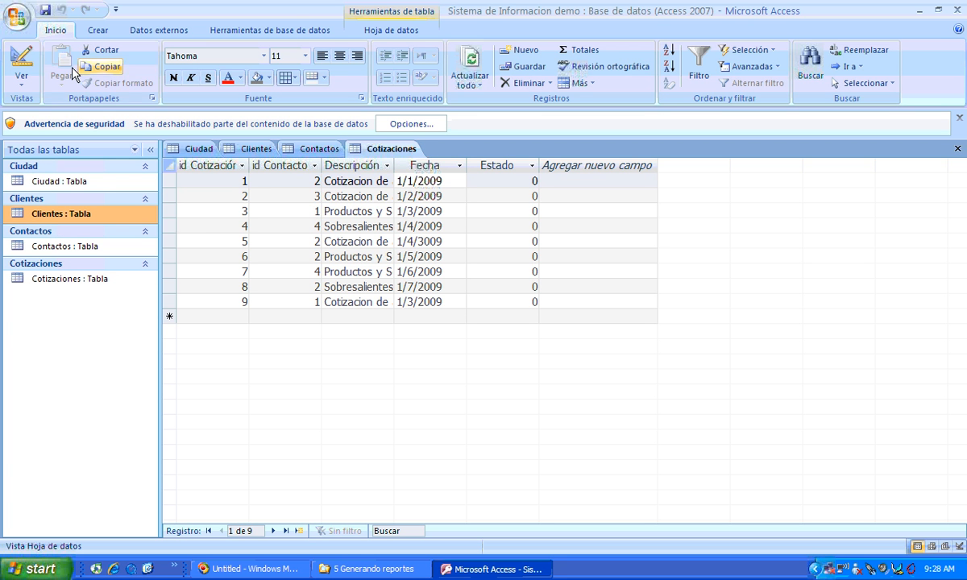
pyautogui.click(20, 61)
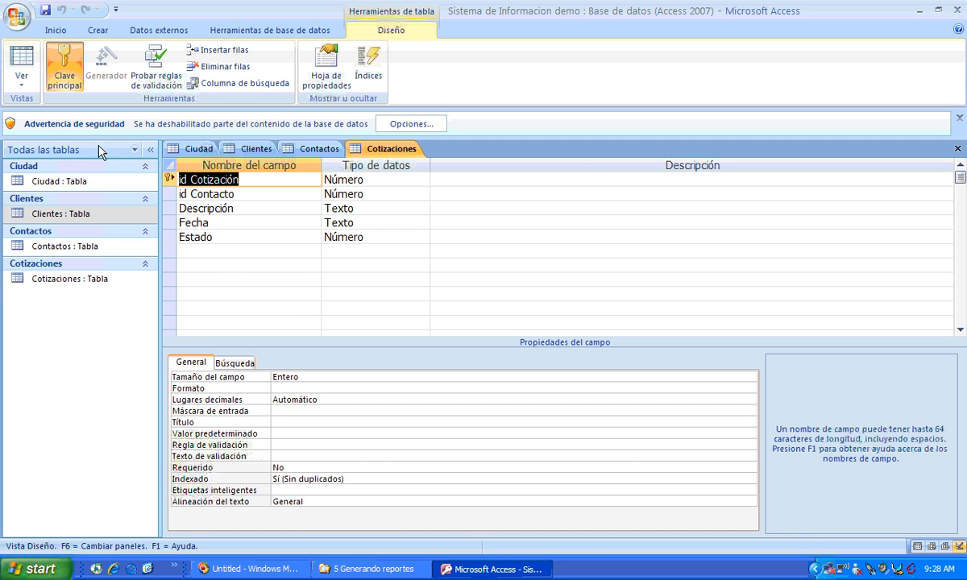
pyautogui.click(27, 61)
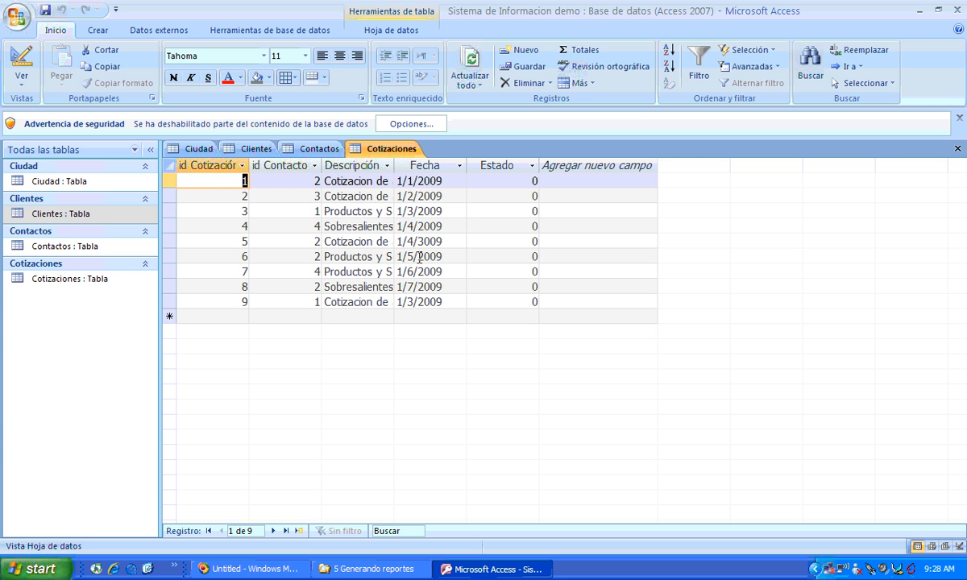
# Step: Start Excel 2007 with a blank workbook and return to the Access database
pyautogui.click(34, 569)
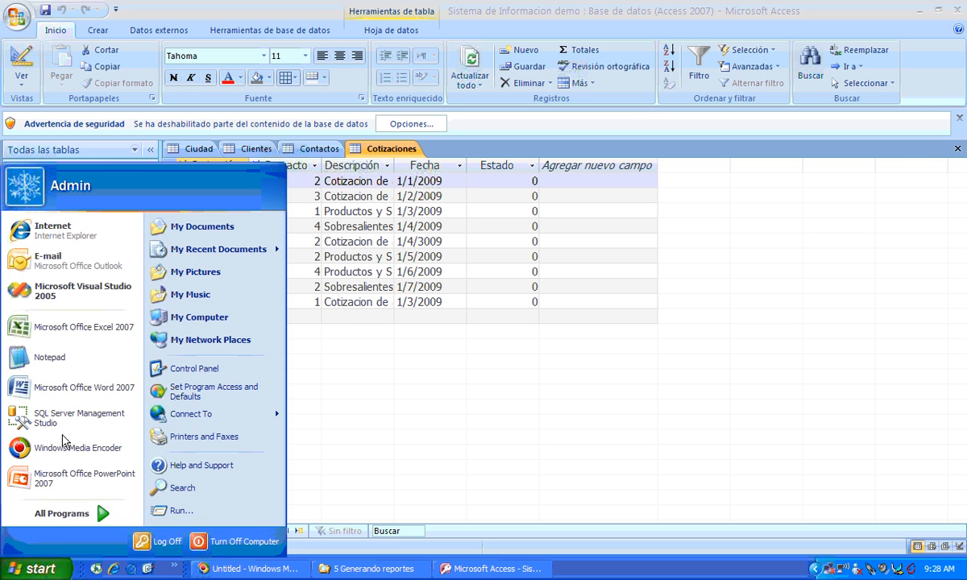
pyautogui.click(63, 334)
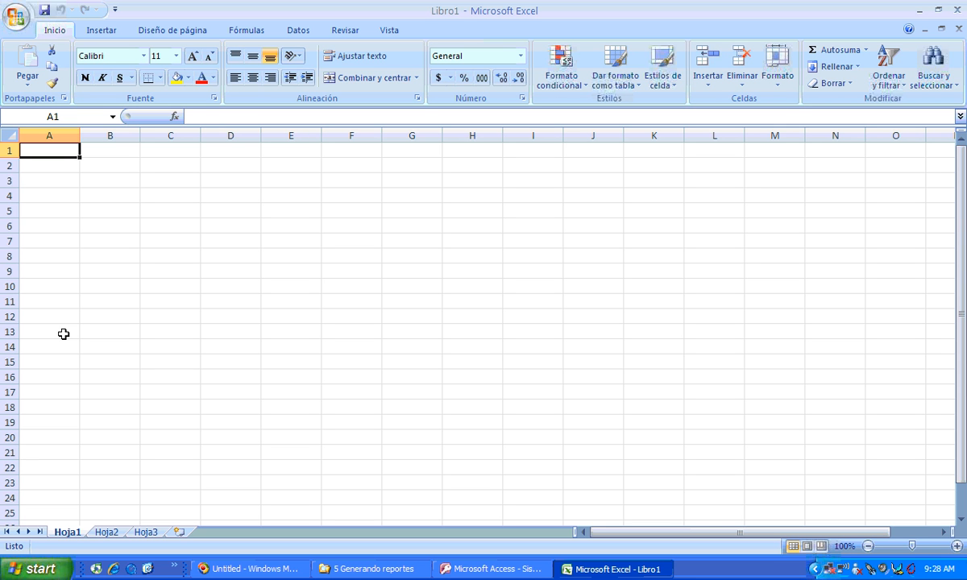
pyautogui.click(612, 571)
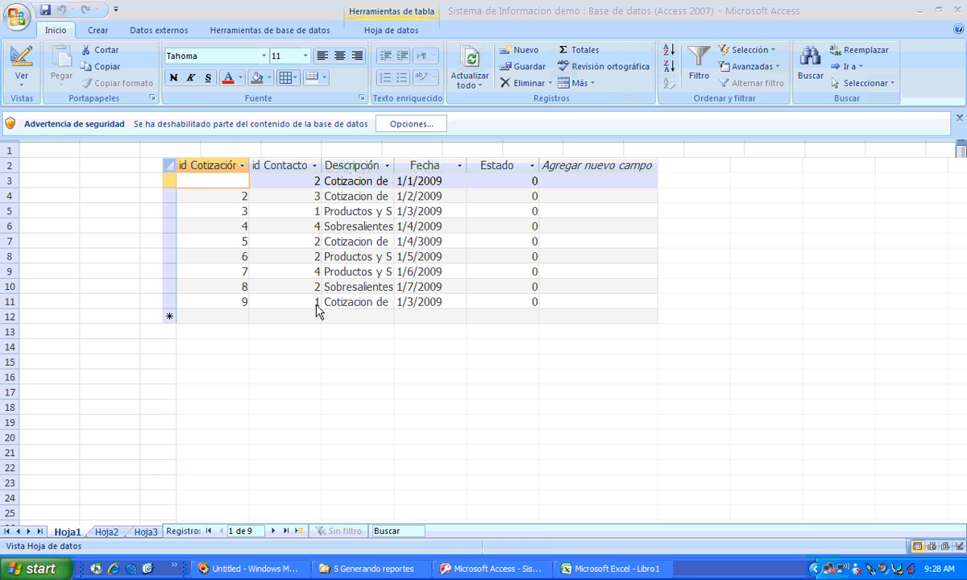
# Step: Compare the Clientes and Ciudad tables, selecting the Ciudad column in Clientes to examine how clients refer to cities
pyautogui.click(55, 217)
pyautogui.click(249, 149)
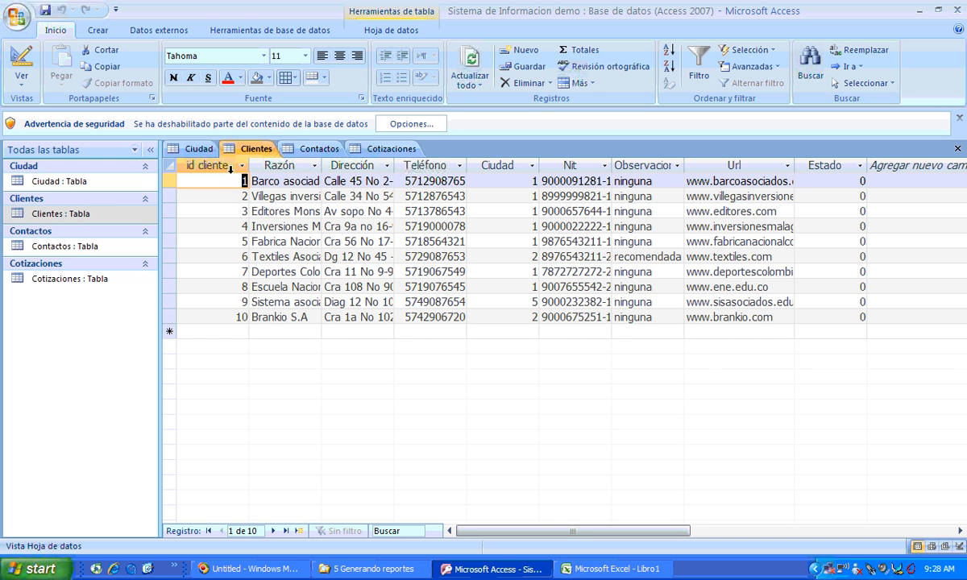
pyautogui.doubleClick(62, 182)
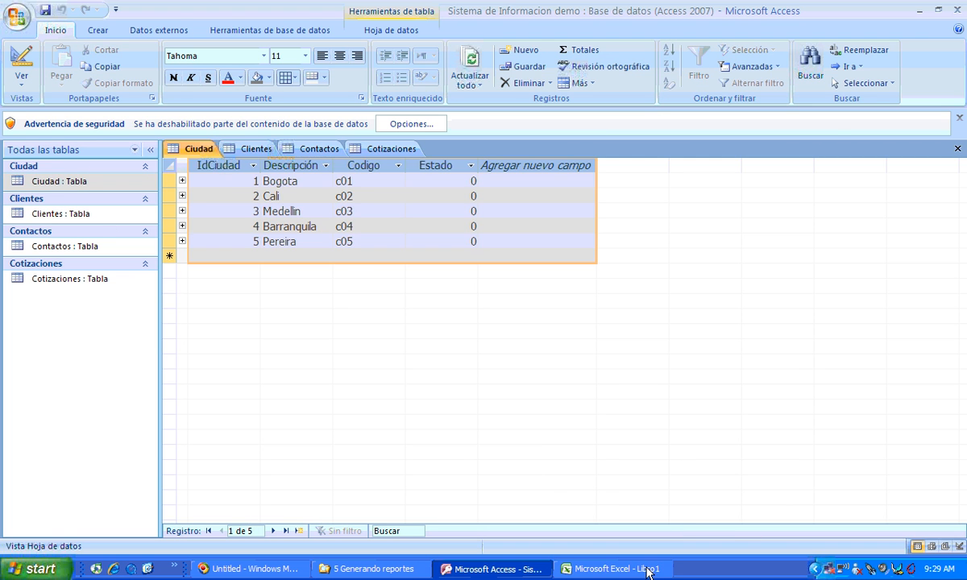
pyautogui.click(572, 568)
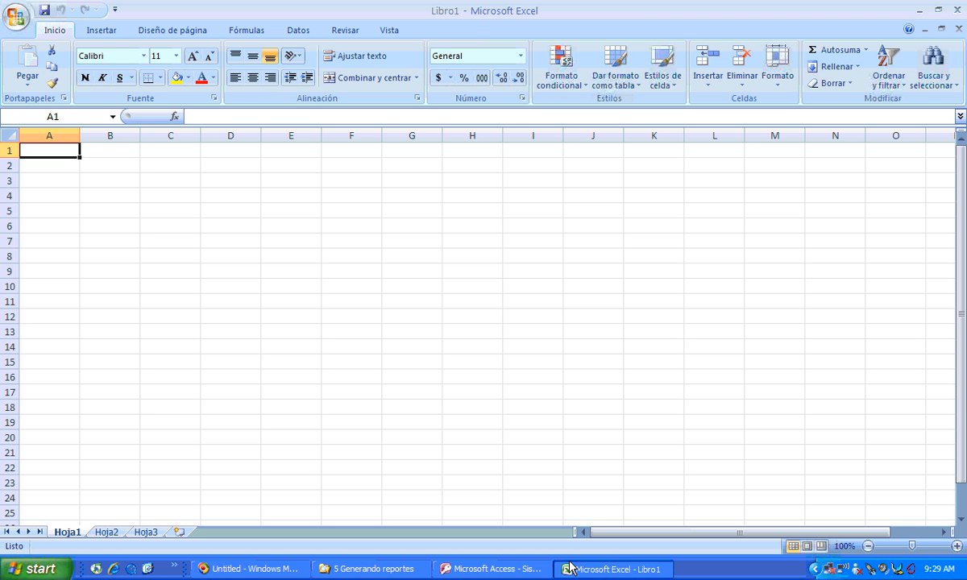
pyautogui.click(493, 568)
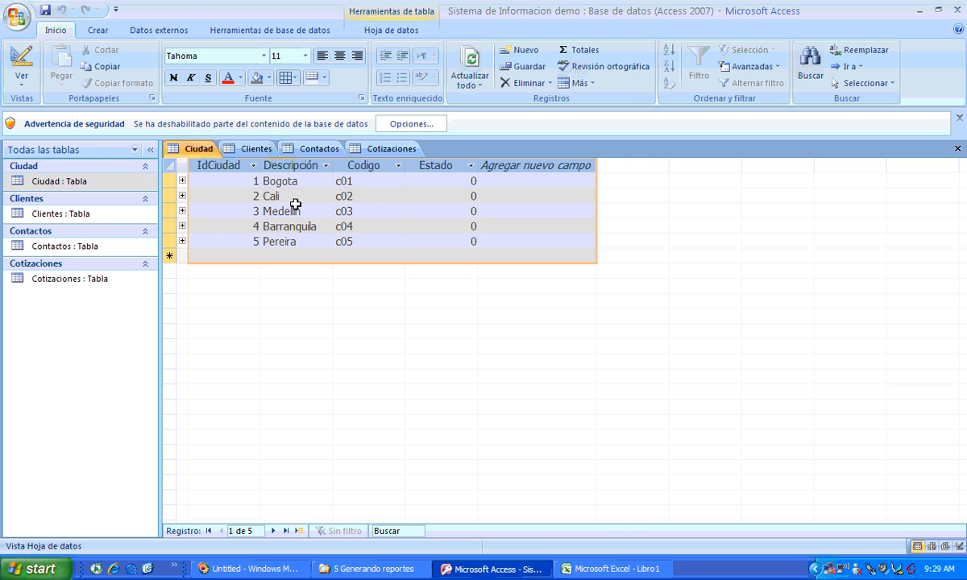
pyautogui.click(254, 150)
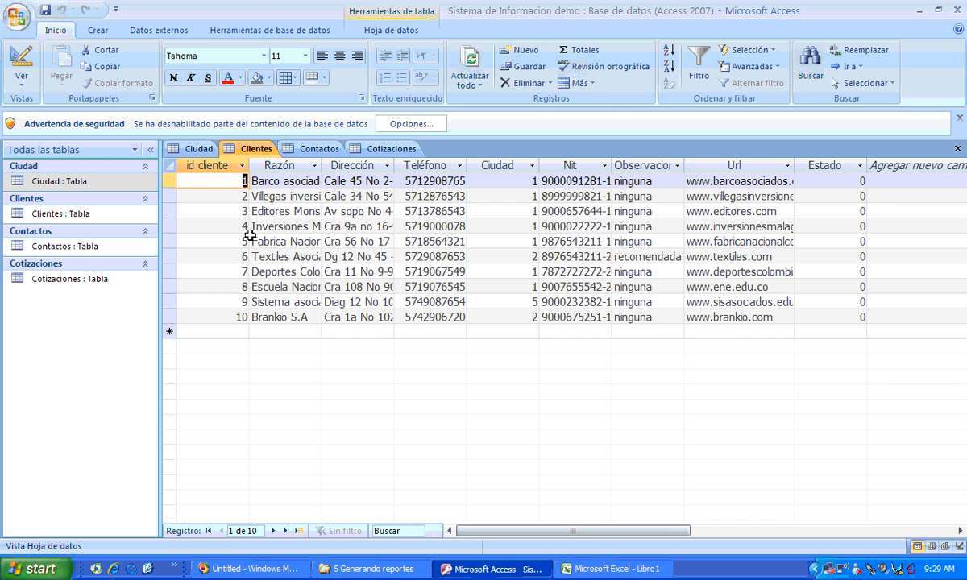
pyautogui.click(502, 171)
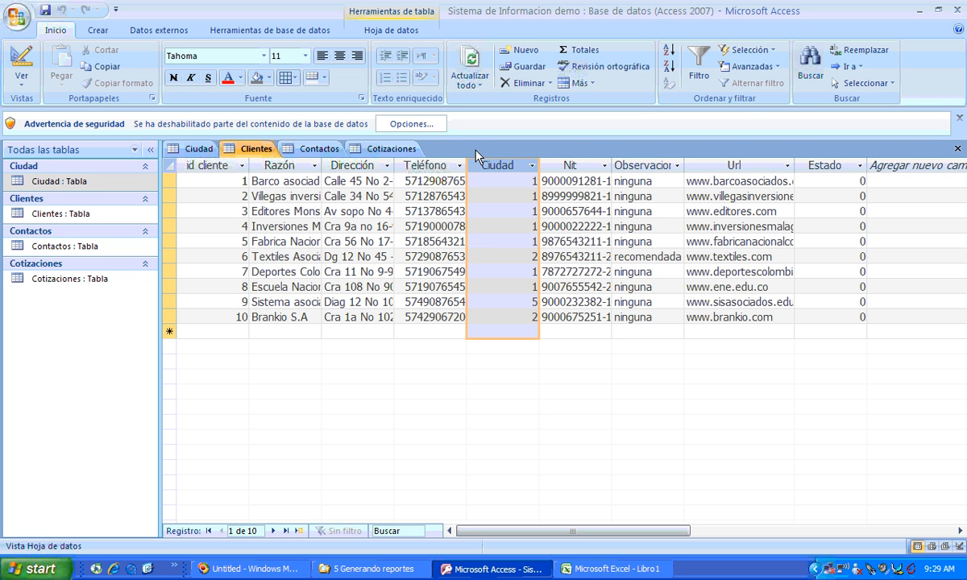
# Step: Close the Access database, saving the layout changes to the Clientes table
pyautogui.click(958, 10)
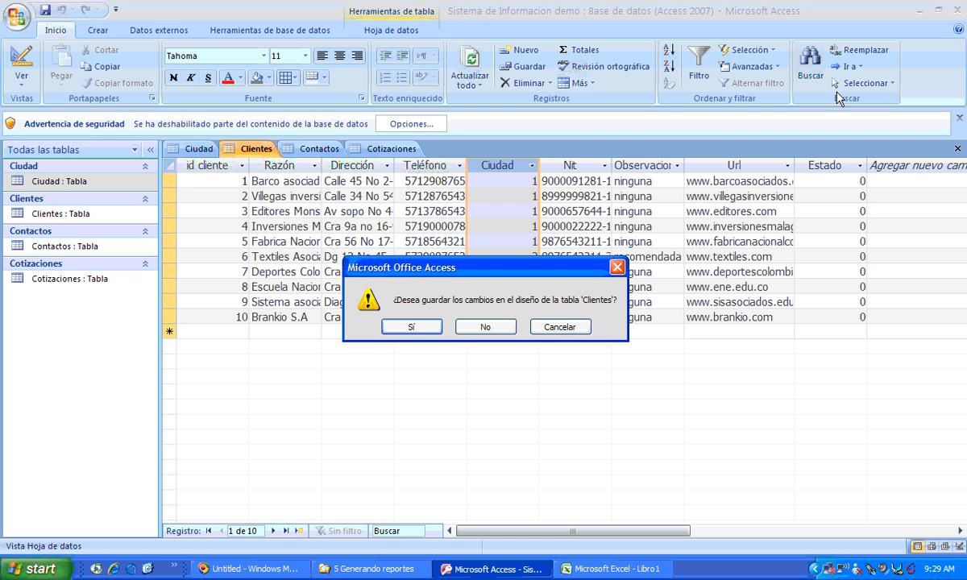
pyautogui.click(423, 326)
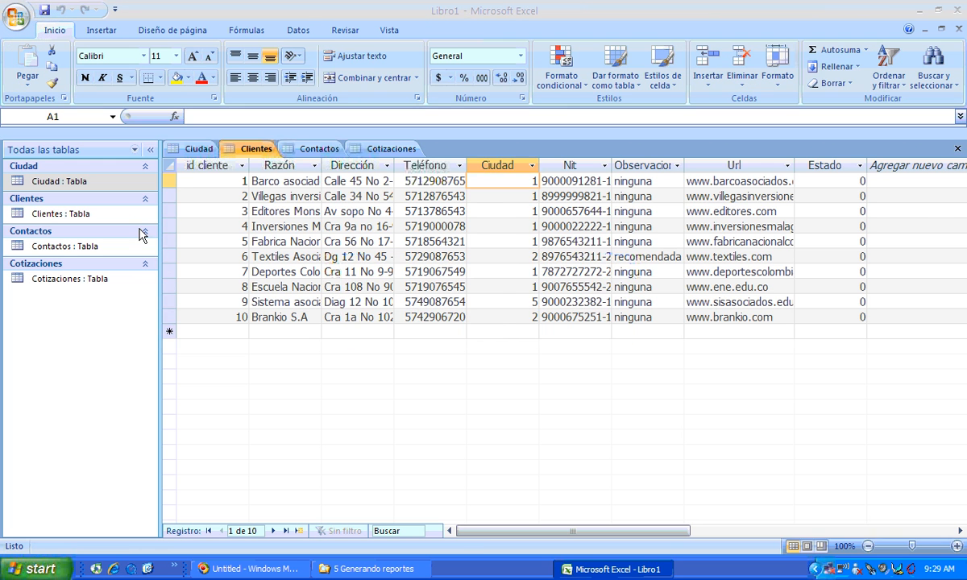
# Step: Enter the company title "ABC Ltda Asociados S.A" in cell A2 of the Excel sheet Hoja1
pyautogui.click(74, 161)
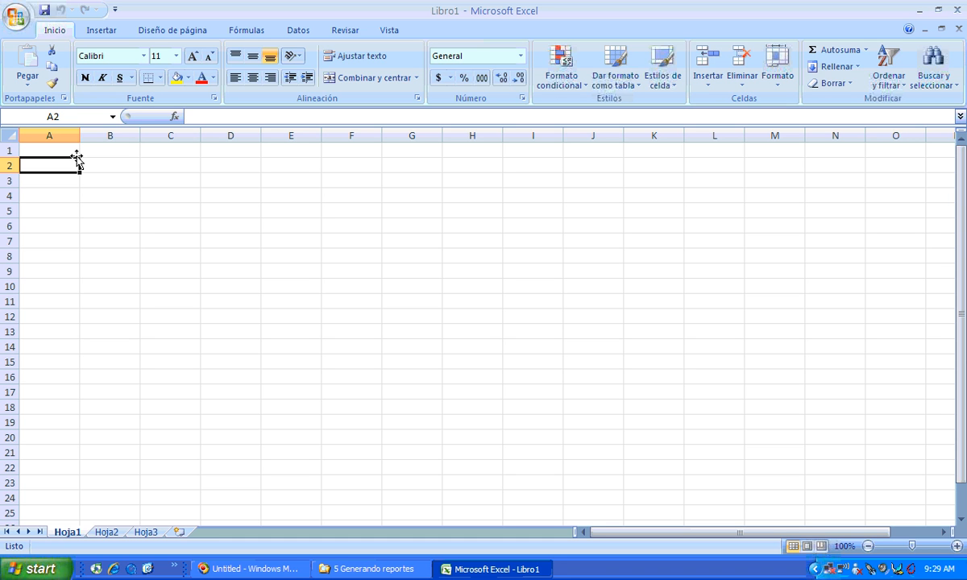
pyautogui.write('ABC Ltd')
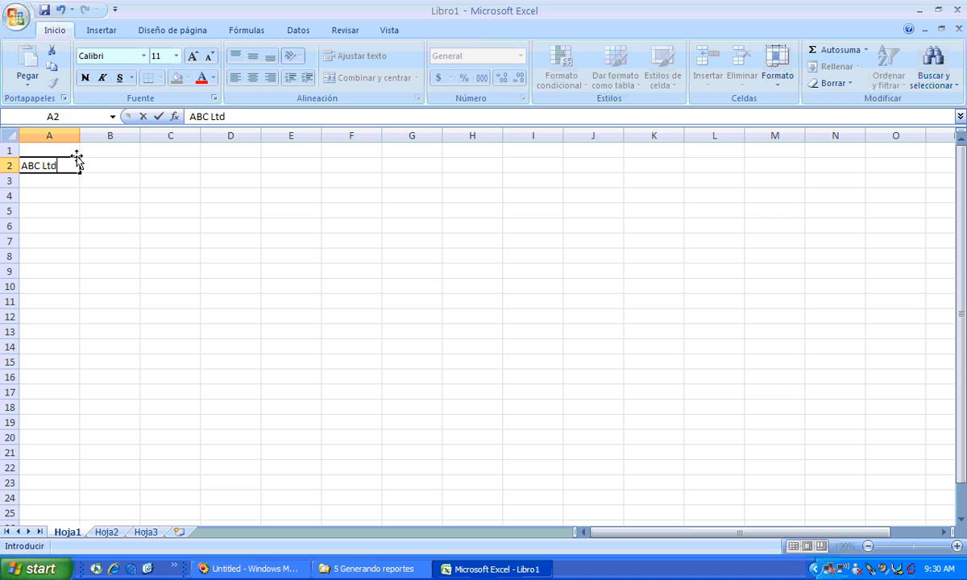
pyautogui.write('a Asociados A')
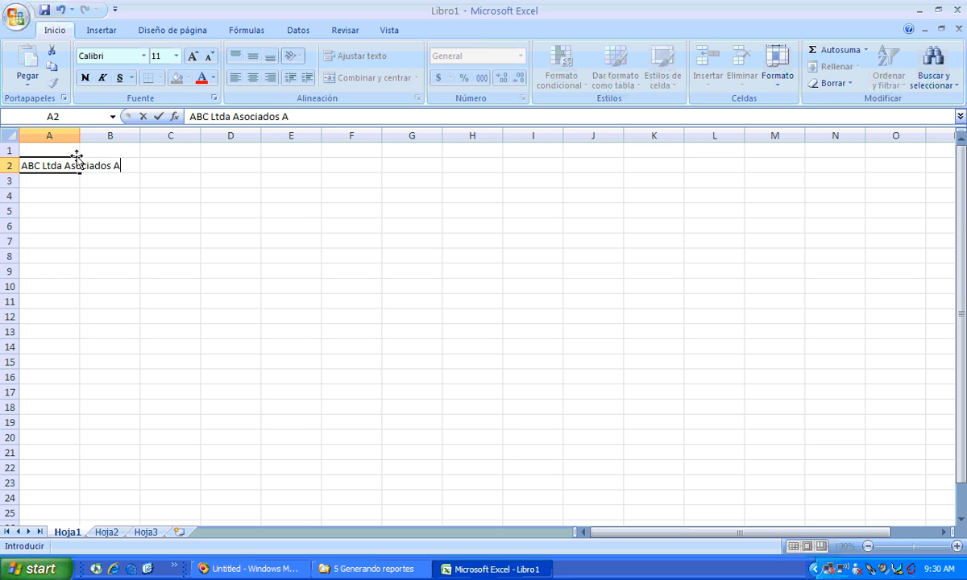
pyautogui.press('BackSpace')
pyautogui.write('S.A')
pyautogui.press('Return')
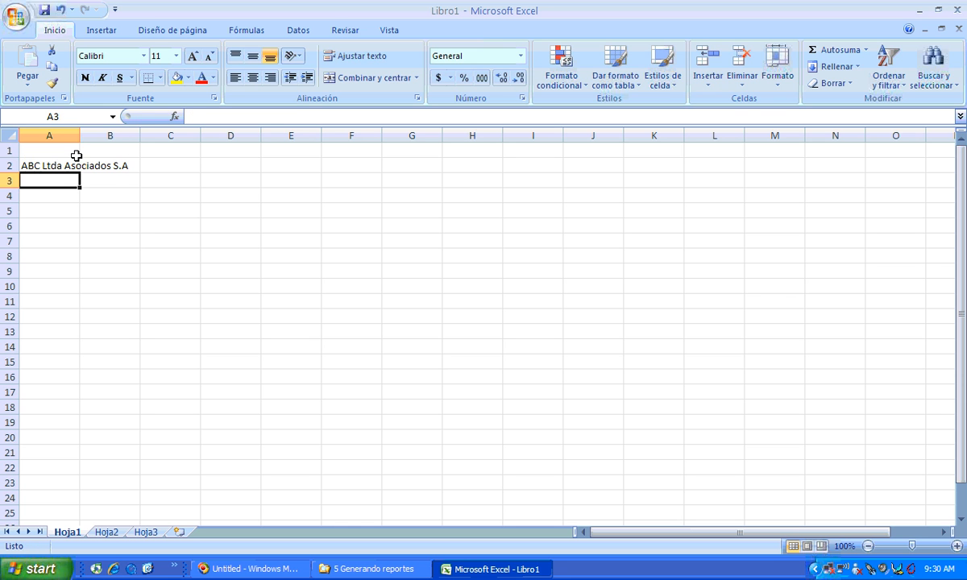
# Step: Enter the report title "Reporte No de Clientes por ciudad" in cell A3 and make A5 the active cell
pyautogui.write('Reporte No de Clientes por ciudad')
pyautogui.press('Return')
pyautogui.press('Up')
pyautogui.press('Up')
pyautogui.press('Down')
pyautogui.press('Down')
pyautogui.press('Down')
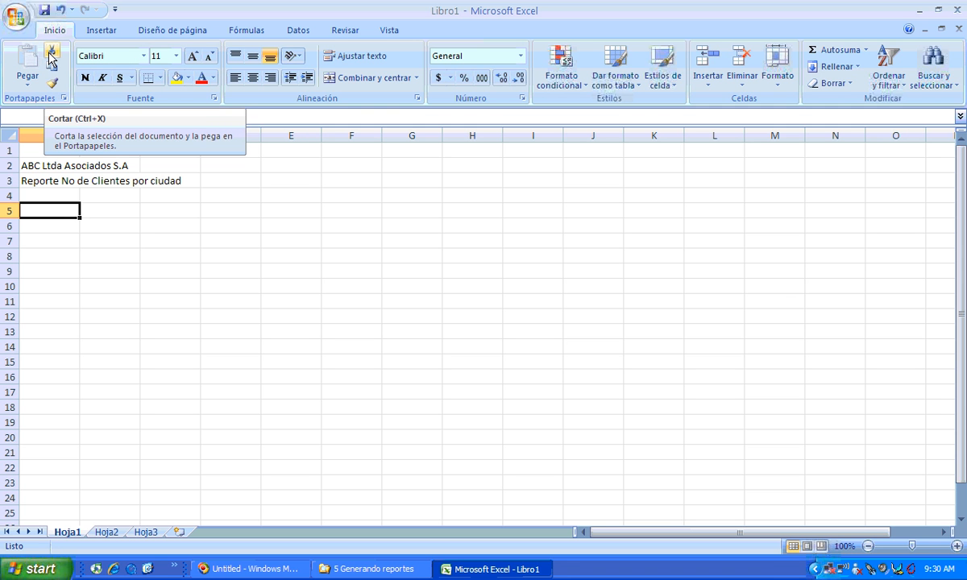
# Step: Start an external data import at A5 through Microsoft Query, with MS Access Database as the data source
pyautogui.click(296, 30)
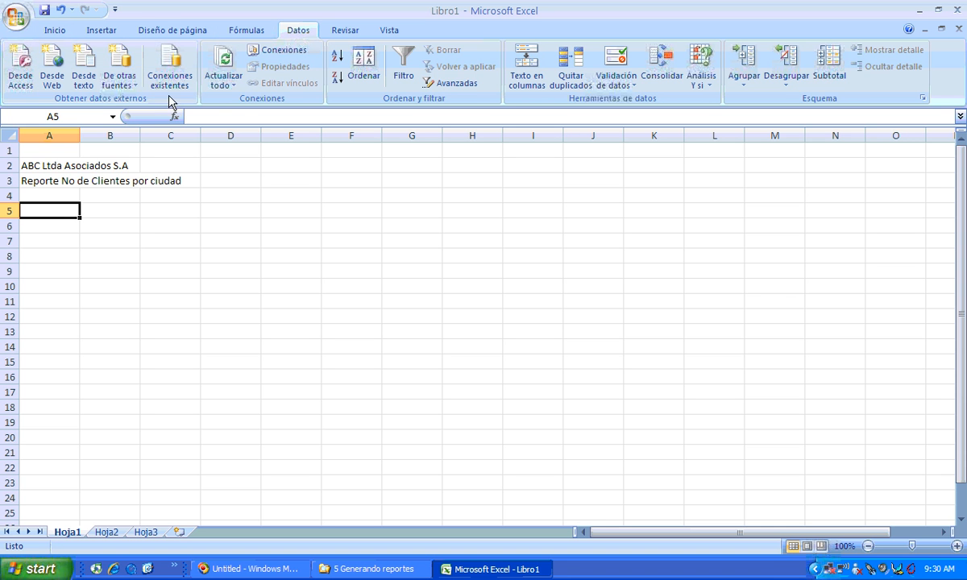
pyautogui.click(119, 79)
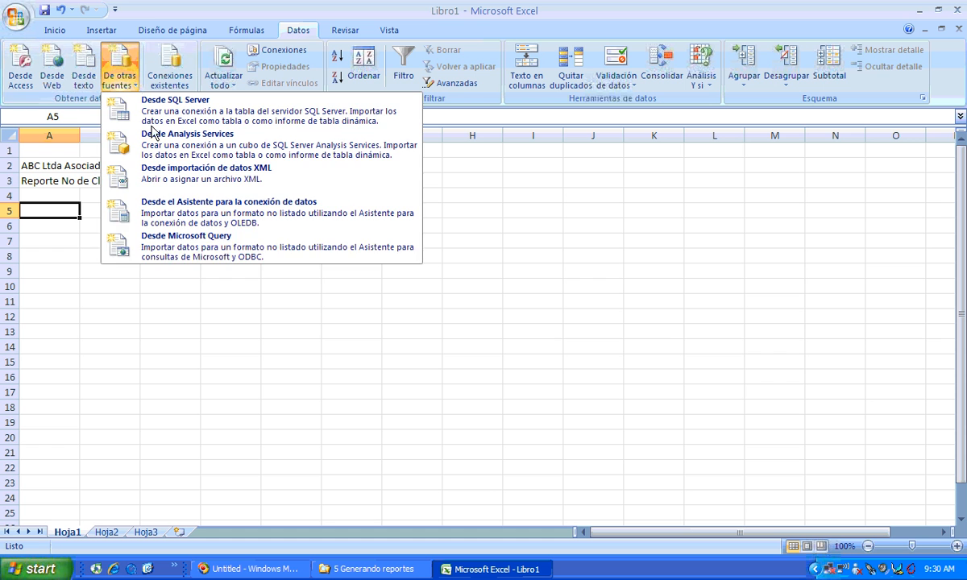
pyautogui.click(185, 248)
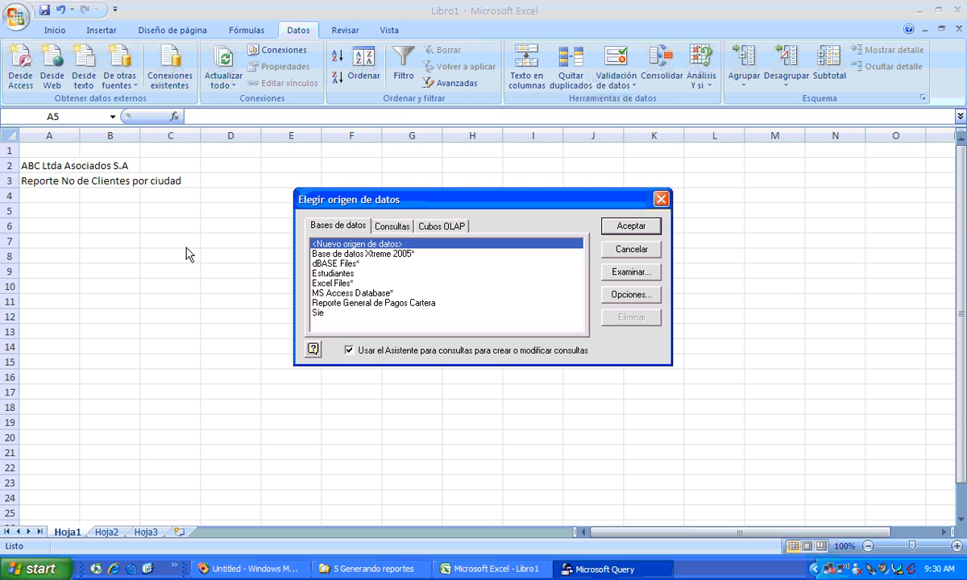
pyautogui.click(314, 293)
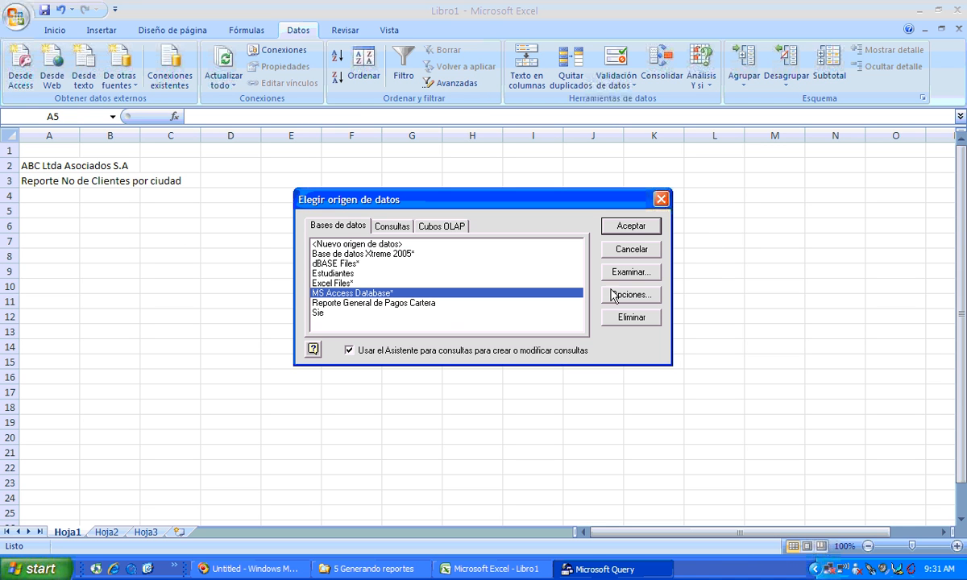
pyautogui.click(634, 225)
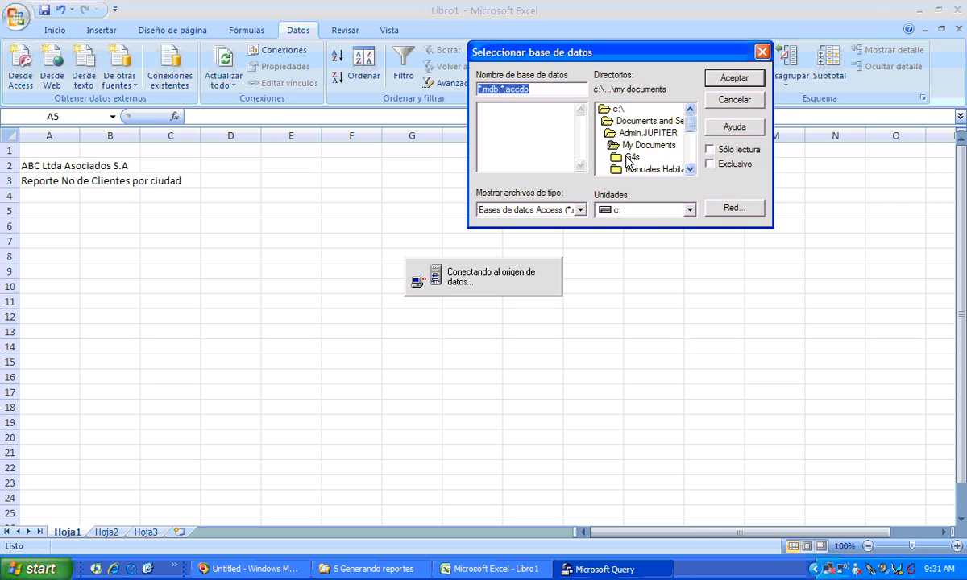
# Step: Browse within My Documents to the Politecnico Gran folder and open its Curso de Gestio subfolder
pyautogui.click(626, 148)
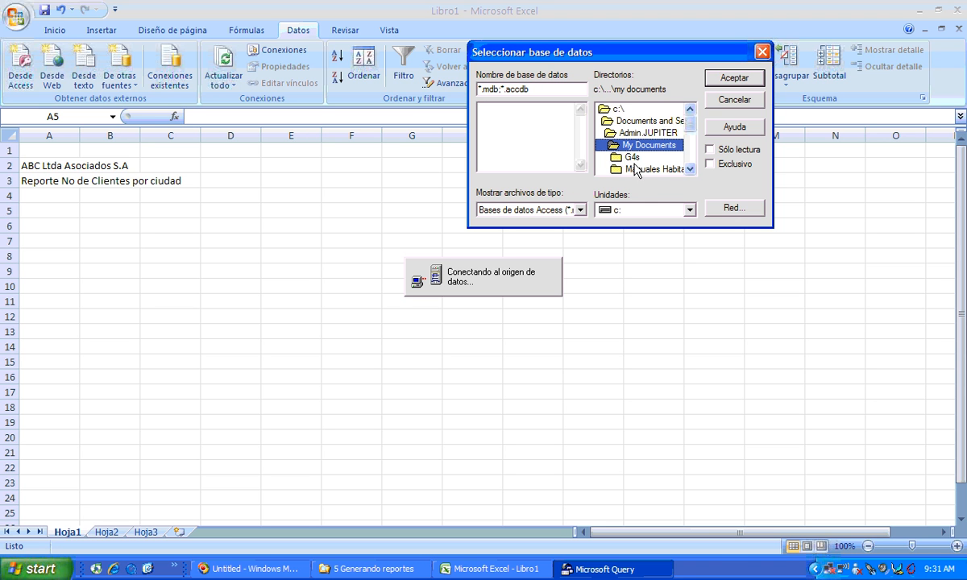
pyautogui.click(689, 169)
pyautogui.click(689, 167)
pyautogui.click(689, 168)
pyautogui.click(689, 168)
pyautogui.click(690, 168)
pyautogui.click(690, 167)
pyautogui.click(689, 168)
pyautogui.click(689, 168)
pyautogui.click(689, 168)
pyautogui.click(654, 158)
pyautogui.click(718, 81)
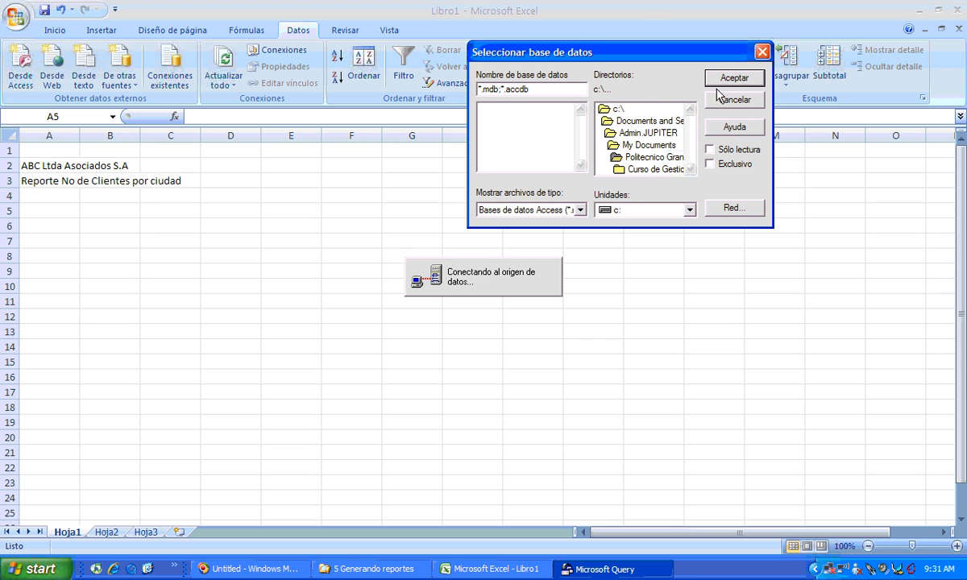
pyautogui.click(629, 169)
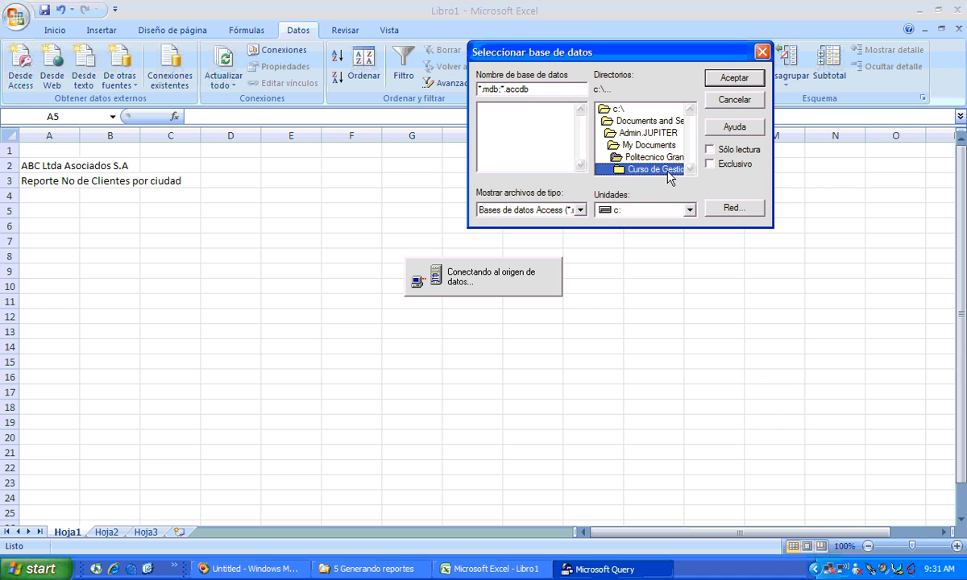
pyautogui.click(732, 81)
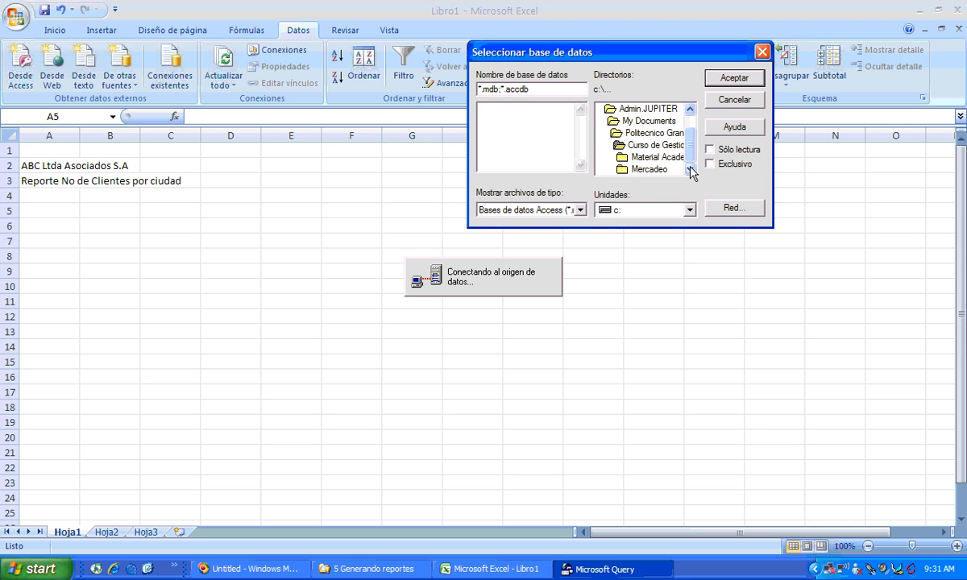
# Step: Open the 5 Generando reportes folder under Material Acade and choose Sistema de Informacion demo.accdb as the source database
pyautogui.click(644, 157)
pyautogui.click(734, 78)
pyautogui.click(689, 170)
pyautogui.click(689, 169)
pyautogui.click(690, 169)
pyautogui.click(689, 169)
pyautogui.click(618, 143)
pyautogui.click(722, 84)
pyautogui.click(533, 110)
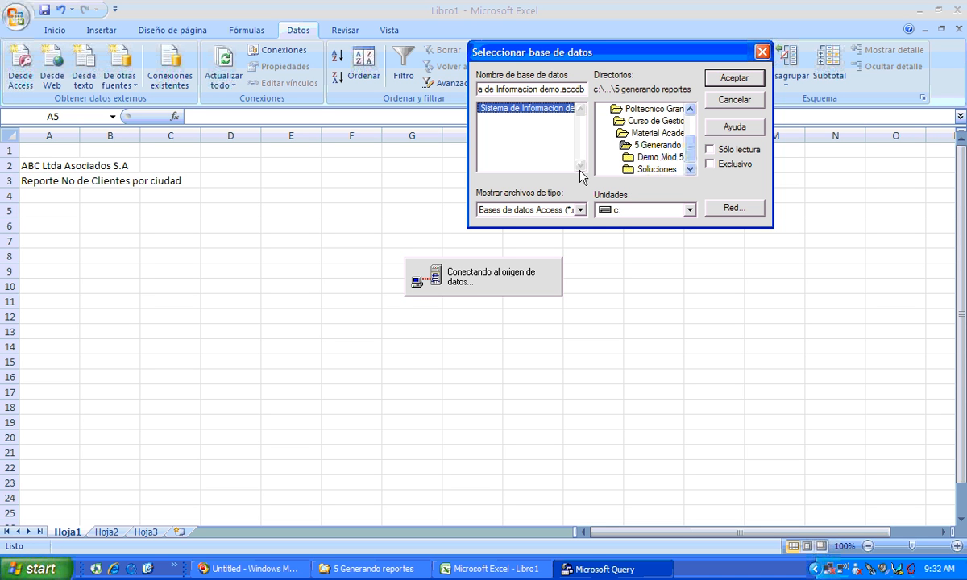
pyautogui.click(714, 78)
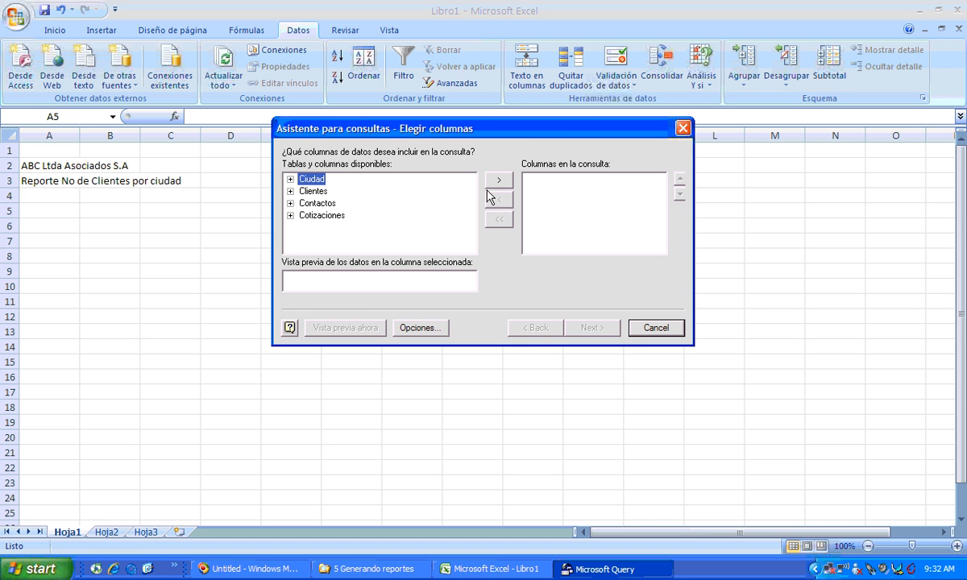
# Step: Include all columns of the Clientes and Ciudad tables in the query and proceed to joining the tables manually
pyautogui.click(312, 191)
pyautogui.click(499, 180)
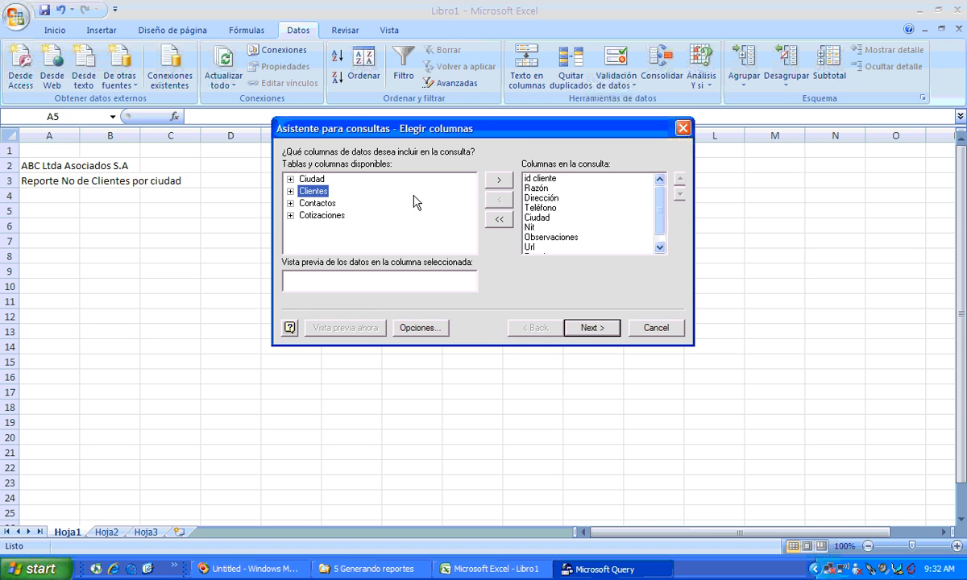
pyautogui.click(313, 179)
pyautogui.click(490, 184)
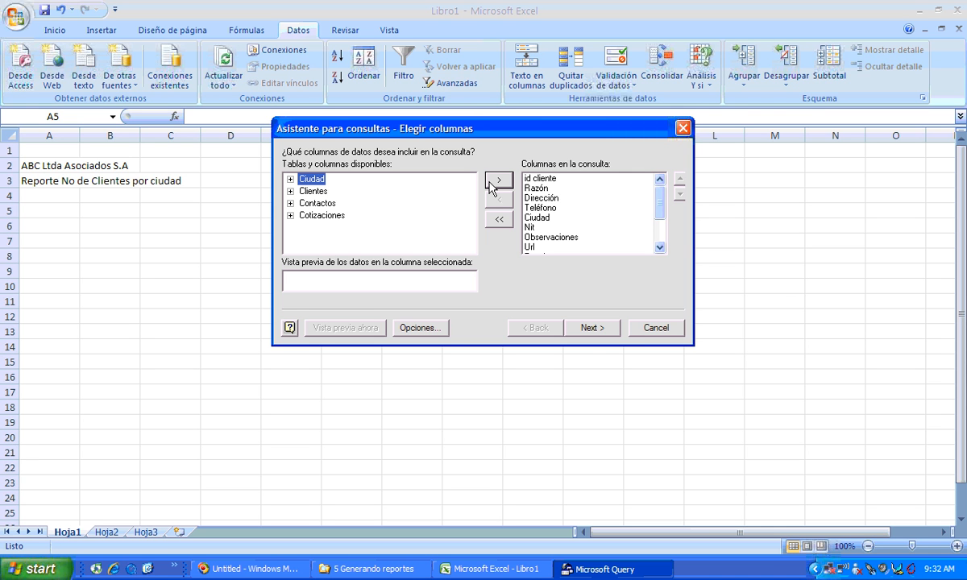
pyautogui.click(592, 328)
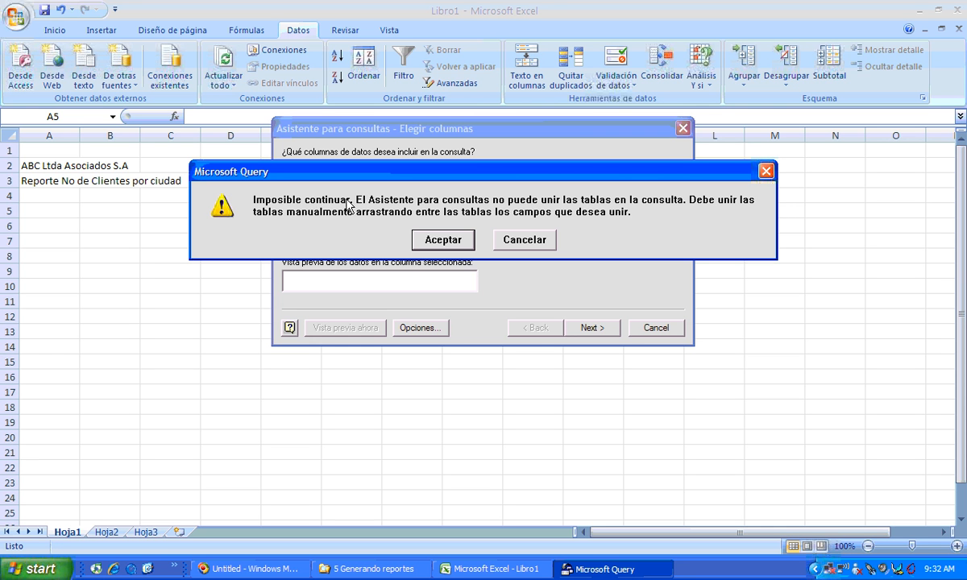
pyautogui.click(433, 241)
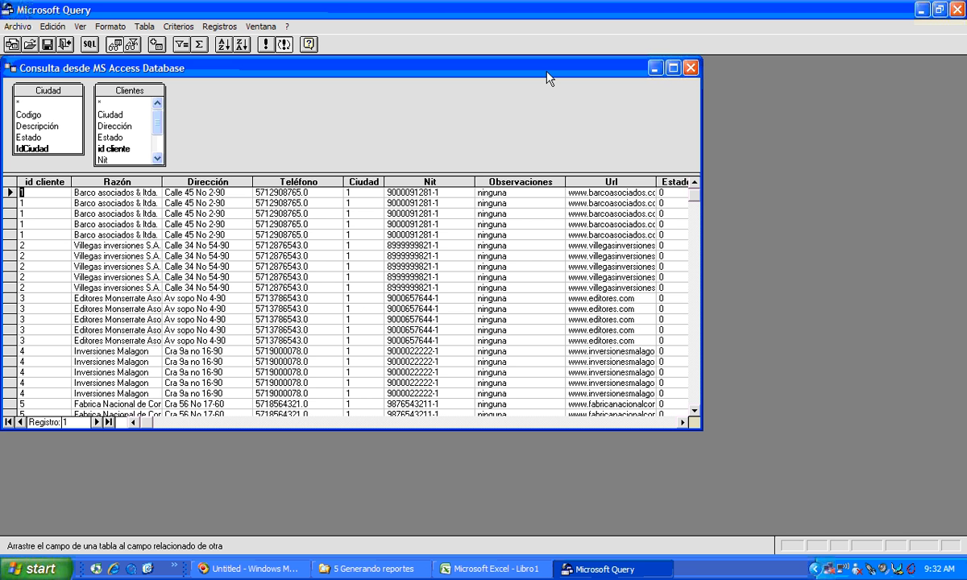
# Step: Maximize the query window, enlarge the table area, and space apart and lengthen the Ciudad and Clientes field lists
pyautogui.click(672, 68)
pyautogui.moveTo(521, 238); pyautogui.dragTo(521, 420)
pyautogui.moveTo(119, 66); pyautogui.dragTo(307, 64)
pyautogui.moveTo(48, 130); pyautogui.dragTo(91, 203)
pyautogui.moveTo(310, 141); pyautogui.dragTo(331, 211)
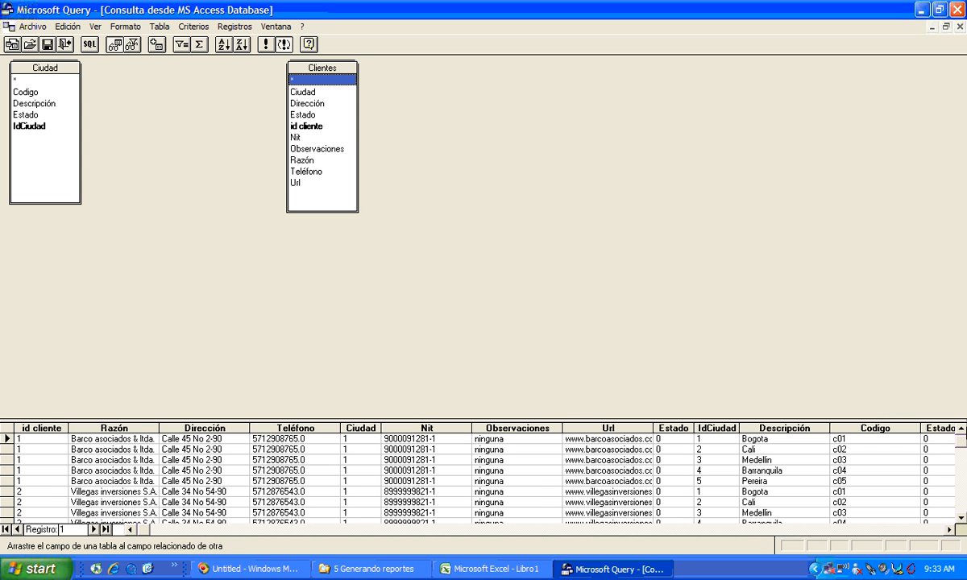
# Step: Go to the last record of the unjoined query results to check how many rows they hold
pyautogui.moveTo(961, 446); pyautogui.dragTo(958, 509)
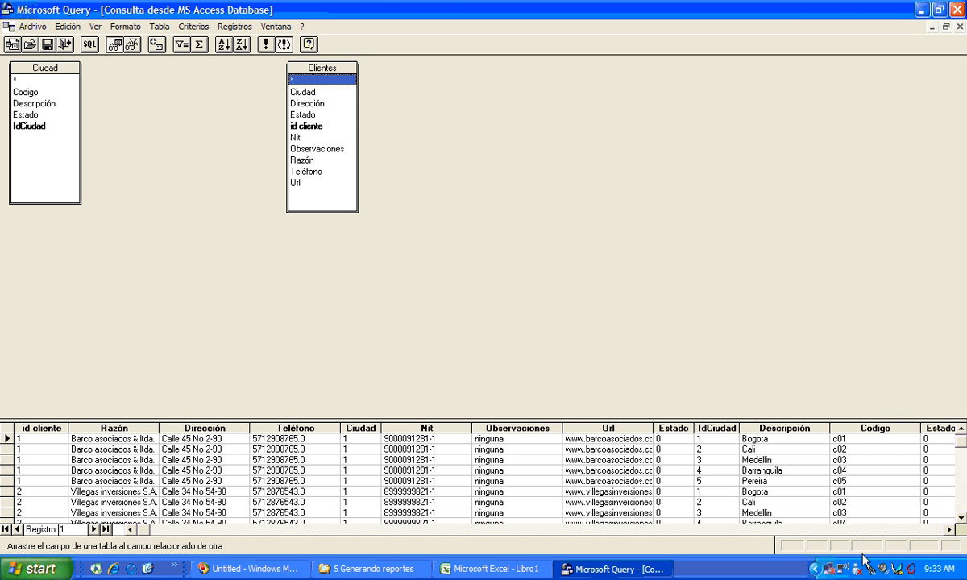
pyautogui.click(105, 529)
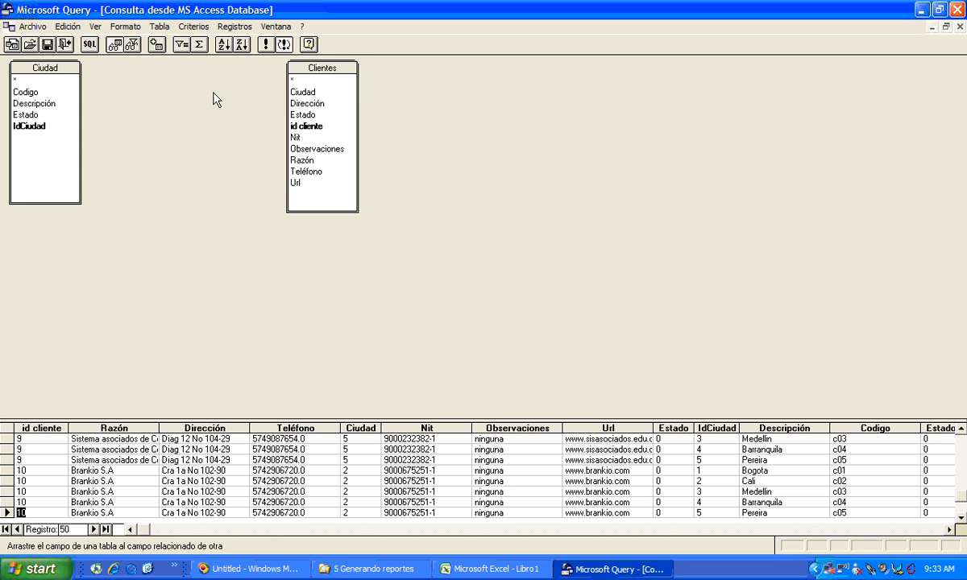
# Step: Join the IdCiudad field of the Ciudad table to the Ciudad field of the Clientes table
pyautogui.click(40, 127)
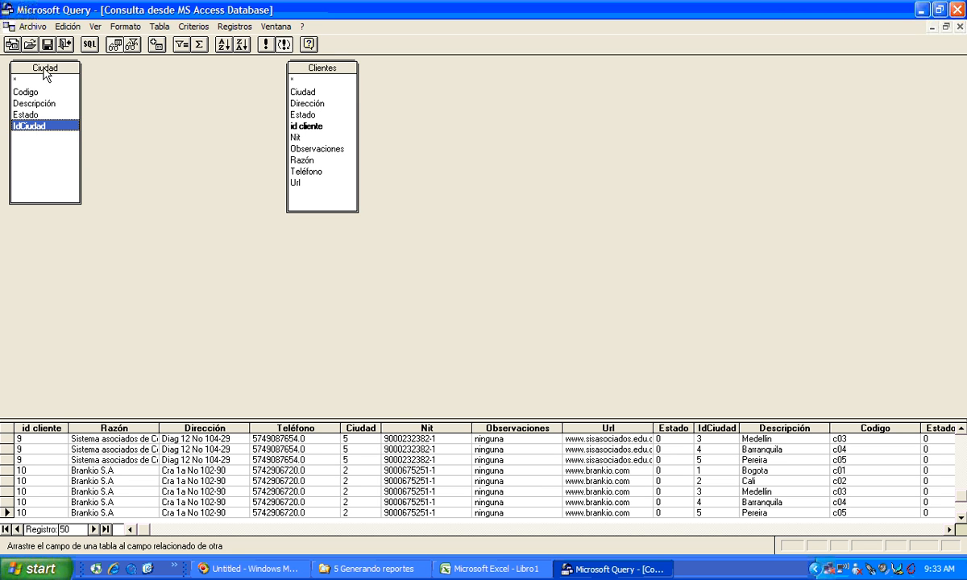
pyautogui.click(299, 92)
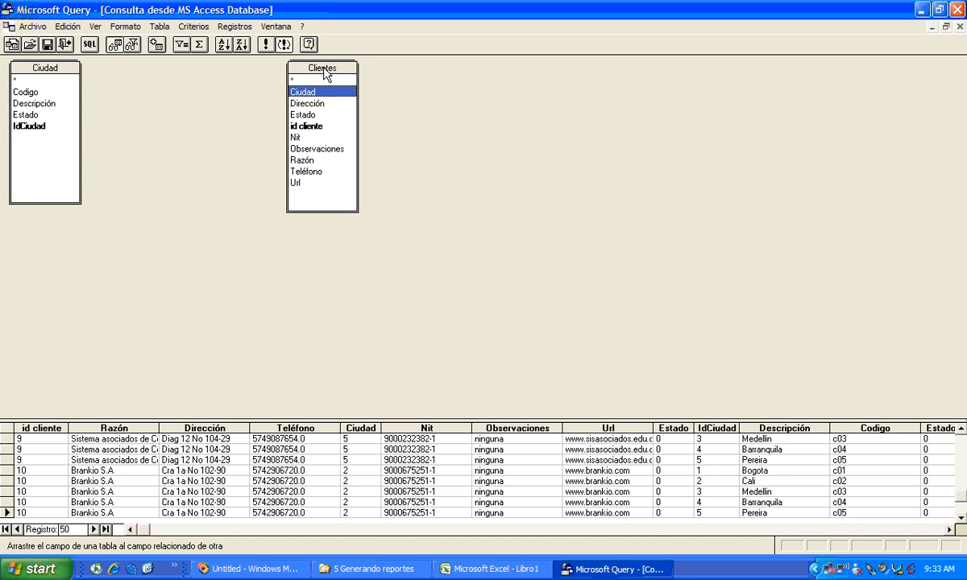
pyautogui.click(40, 129)
pyautogui.moveTo(40, 132); pyautogui.dragTo(294, 94)
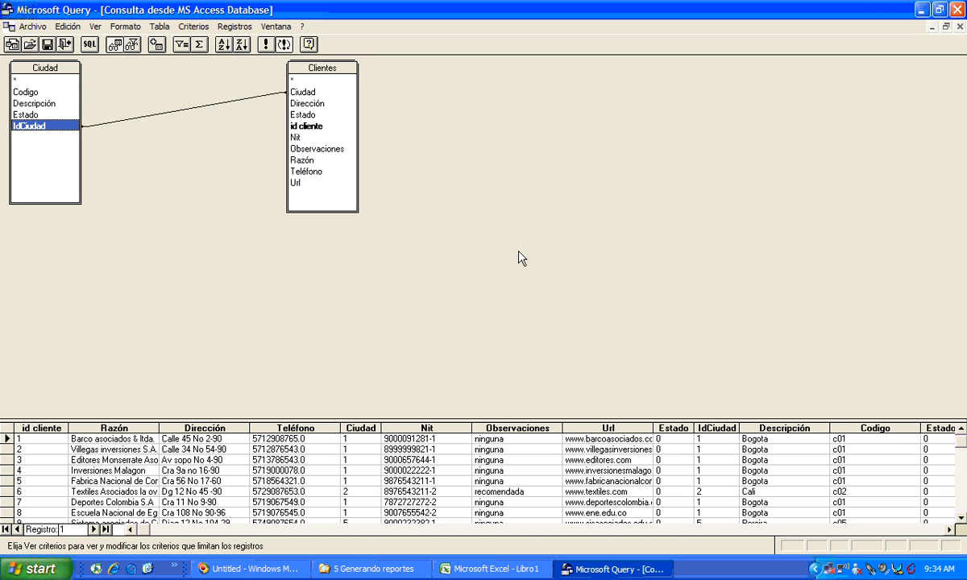
# Step: Enlarge the results area to show all joined records, and run the query again
pyautogui.moveTo(448, 422); pyautogui.dragTo(437, 259)
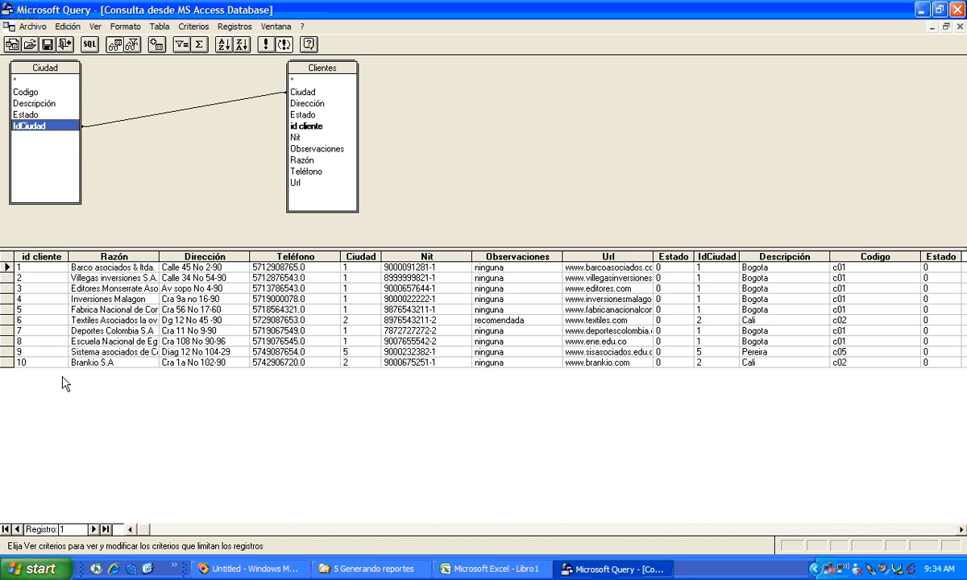
pyautogui.click(52, 361)
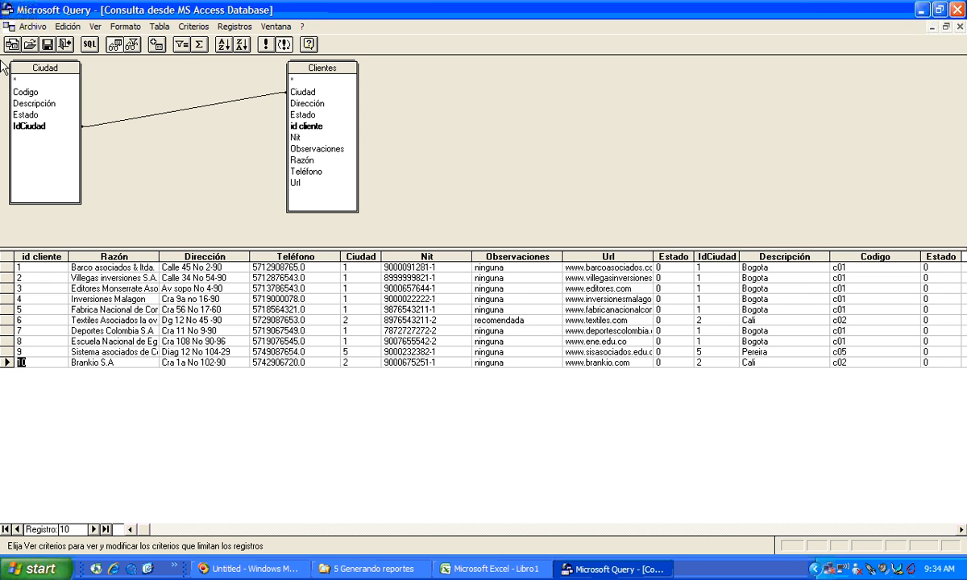
pyautogui.click(266, 45)
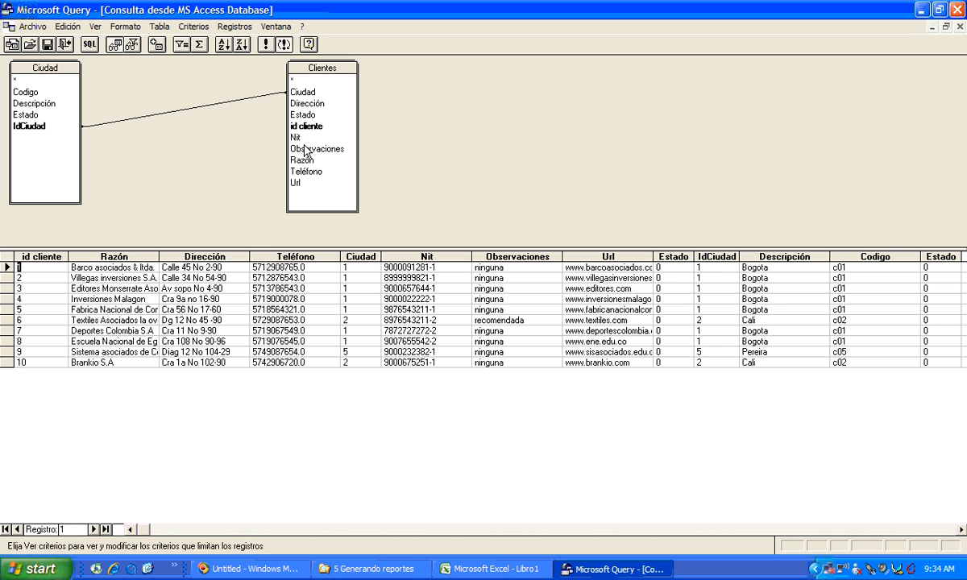
# Step: Return the query data to Excel as a PivotTable report placed at $A$5 of the existing worksheet
pyautogui.click(21, 32)
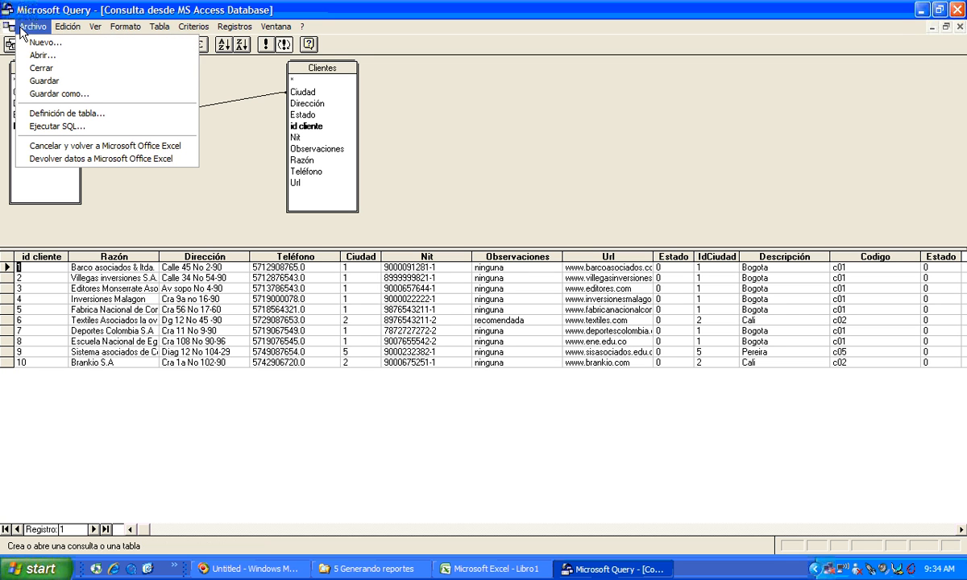
pyautogui.click(62, 160)
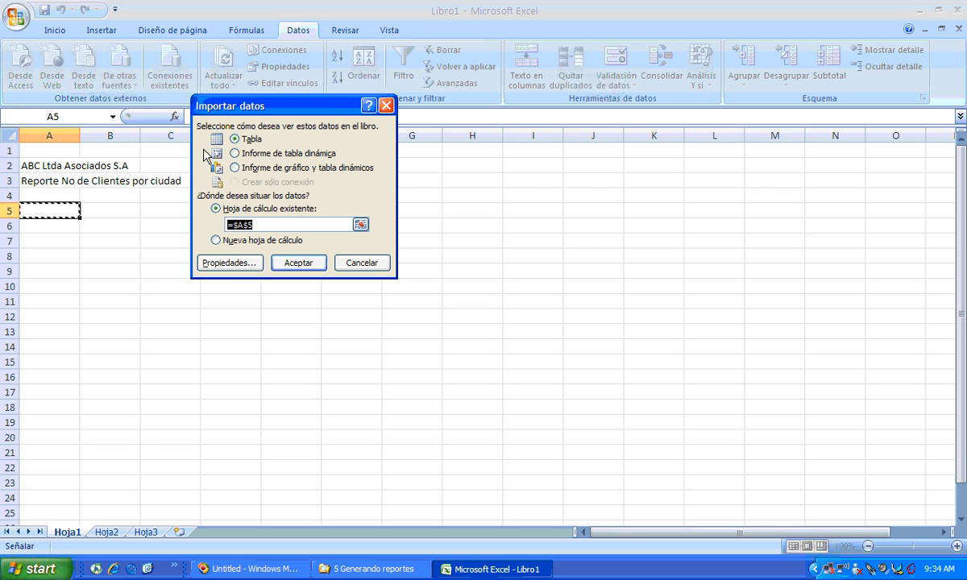
pyautogui.moveTo(322, 106); pyautogui.dragTo(701, 201)
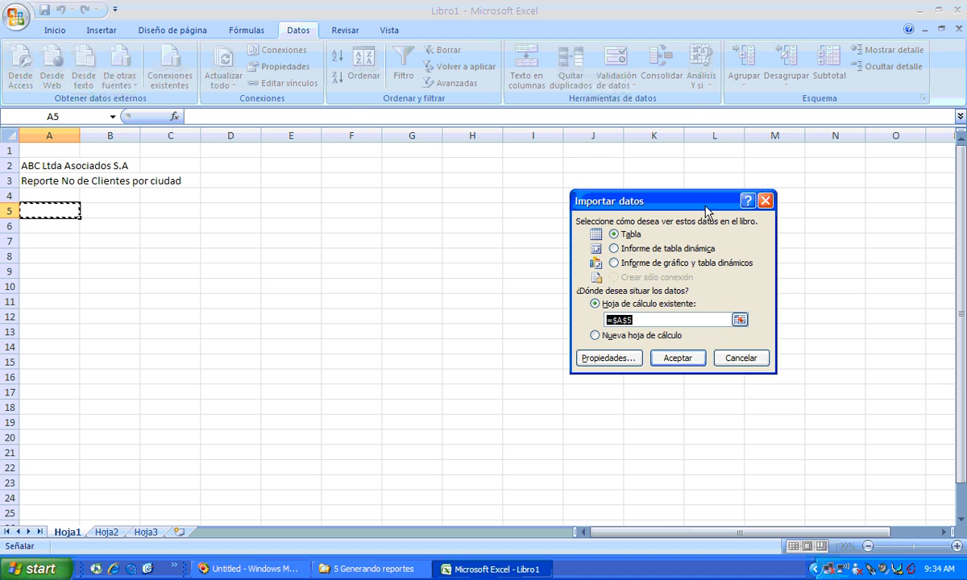
pyautogui.click(630, 249)
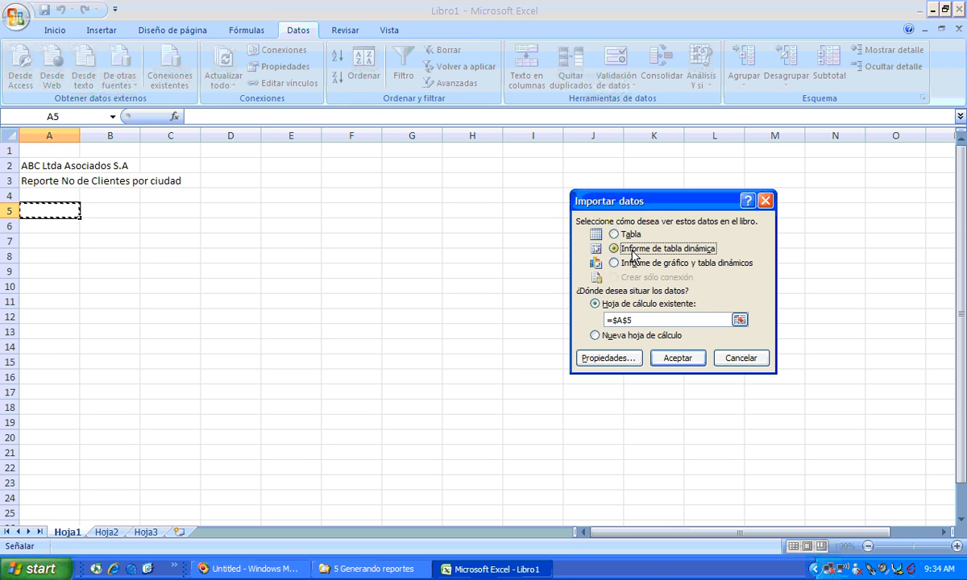
pyautogui.click(677, 359)
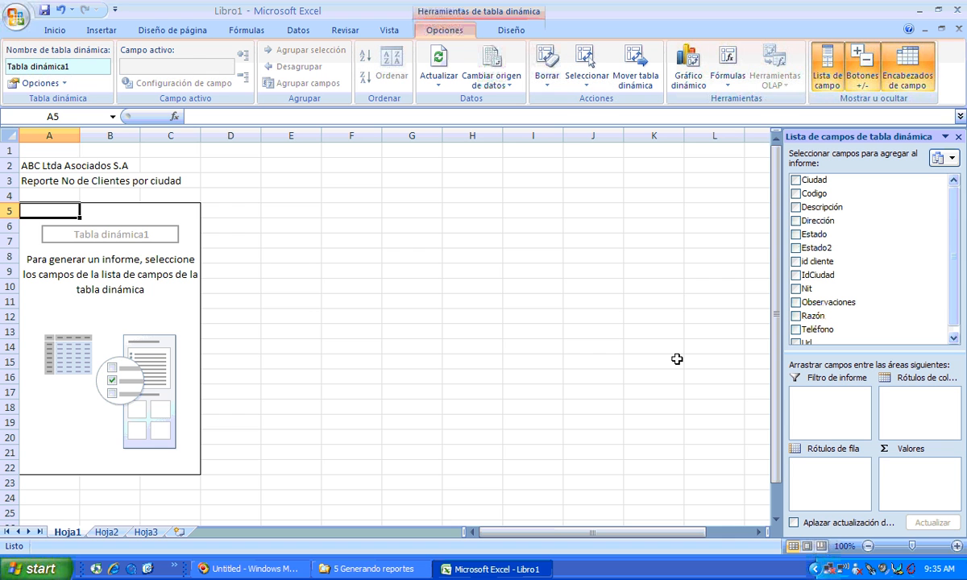
pyautogui.click(797, 181)
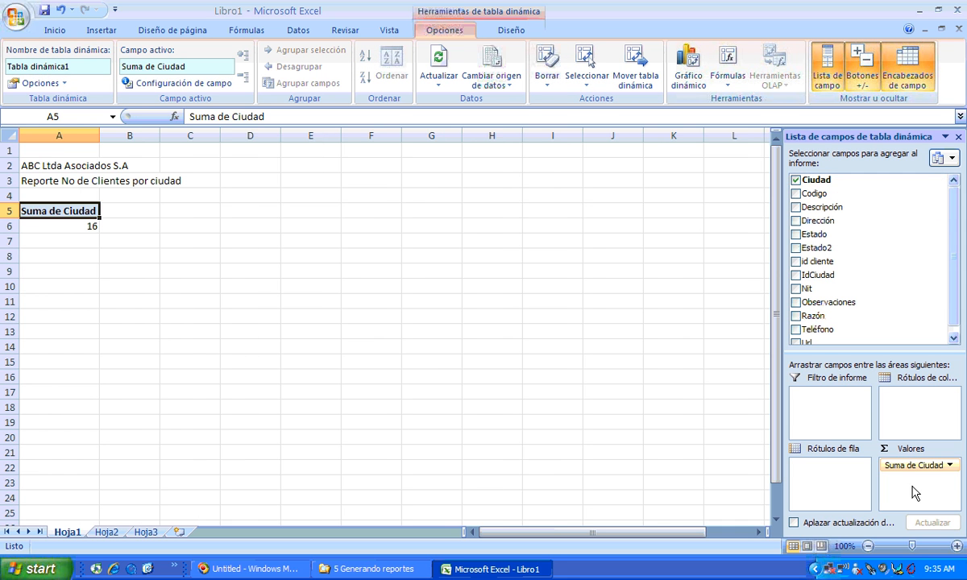
pyautogui.moveTo(916, 470); pyautogui.dragTo(836, 481)
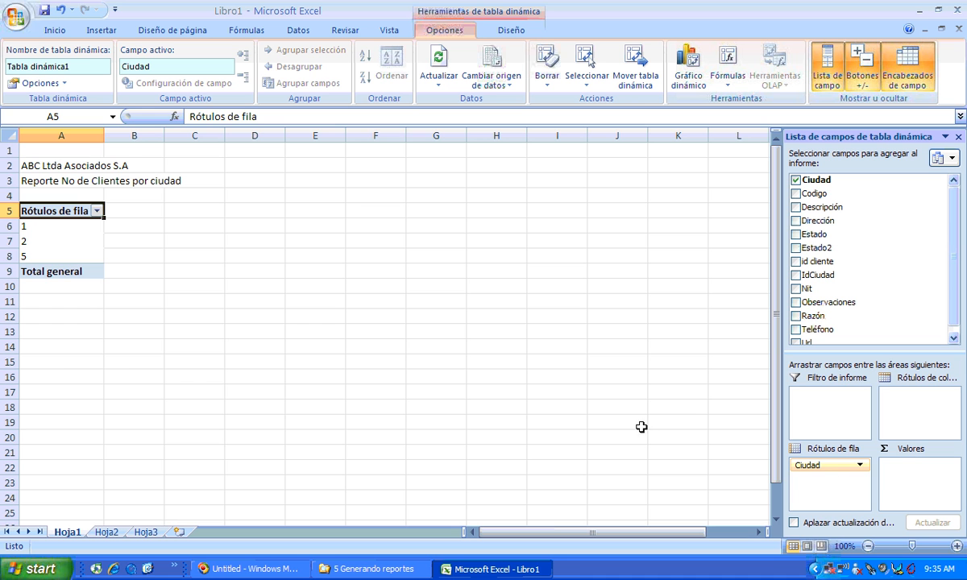
pyautogui.click(795, 180)
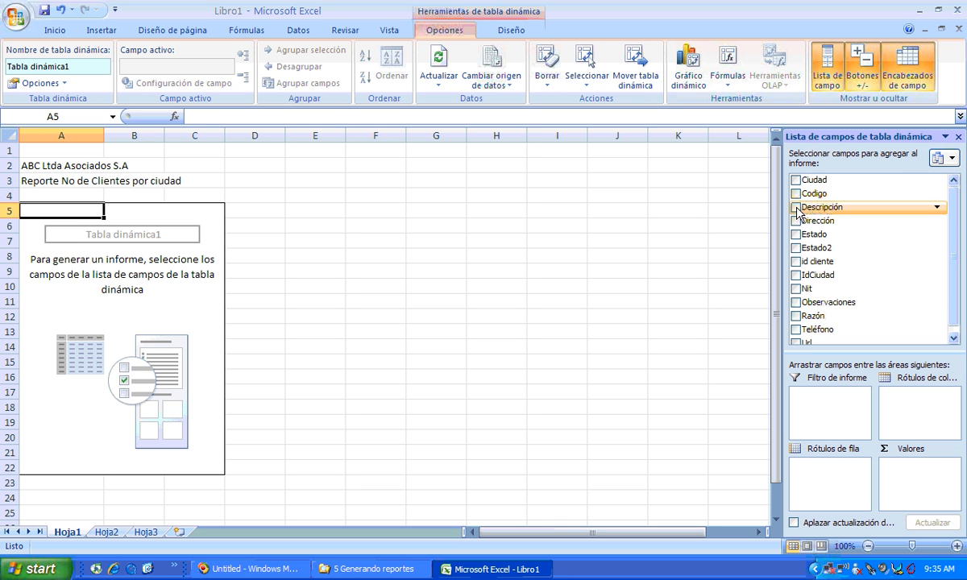
# Step: Add Descripción as the pivot table's row labels and Razón as its counted value field
pyautogui.click(795, 208)
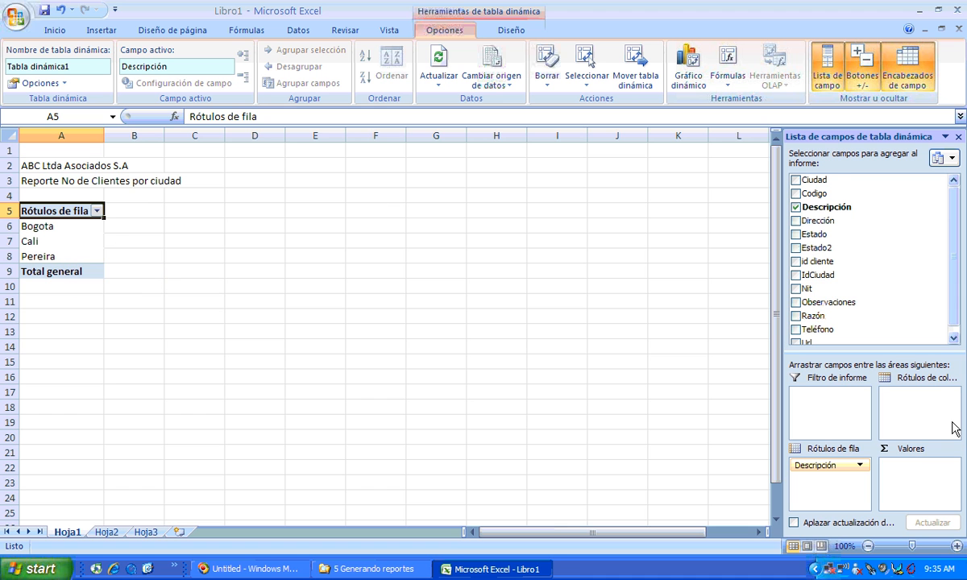
pyautogui.scroll(-1, 948, 286)
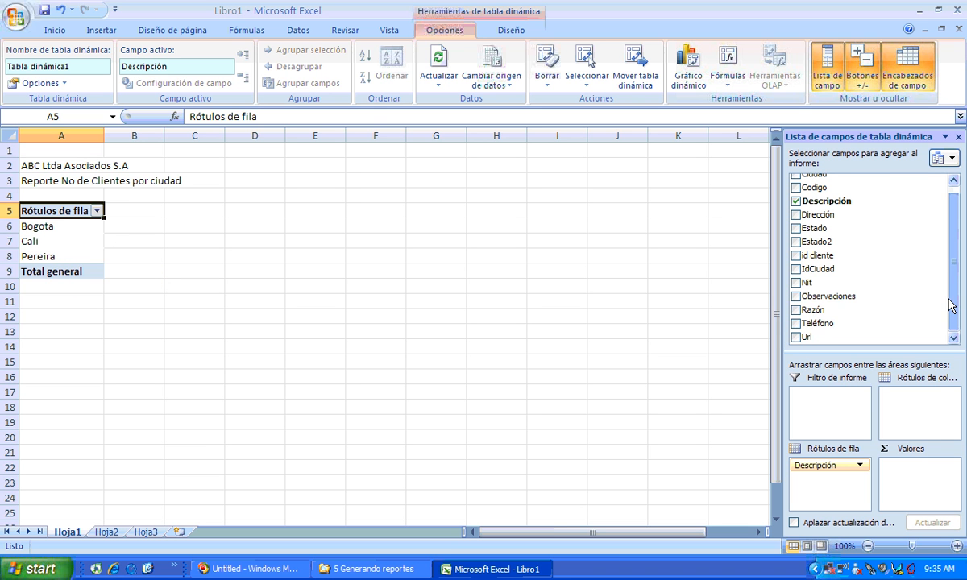
pyautogui.click(798, 313)
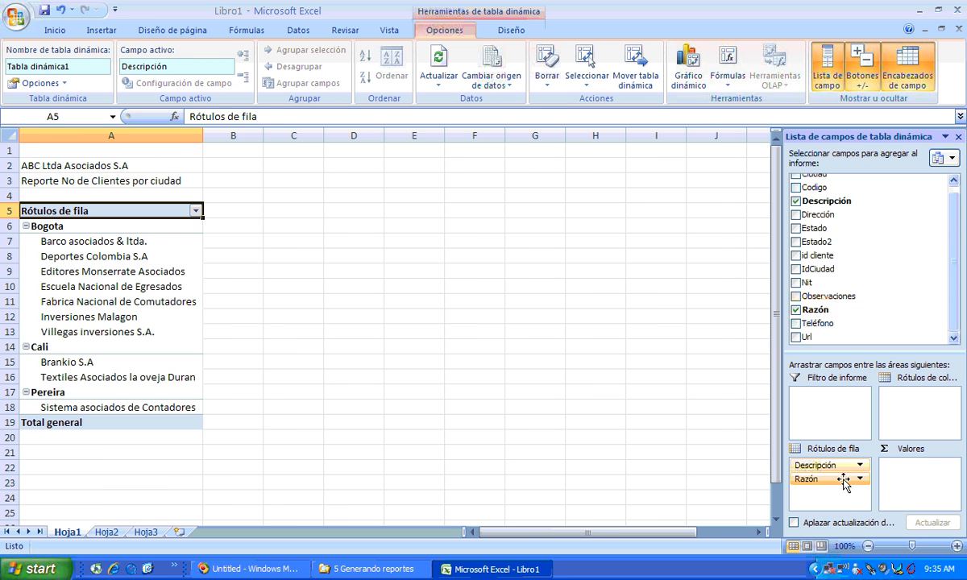
pyautogui.moveTo(810, 481); pyautogui.dragTo(902, 479)
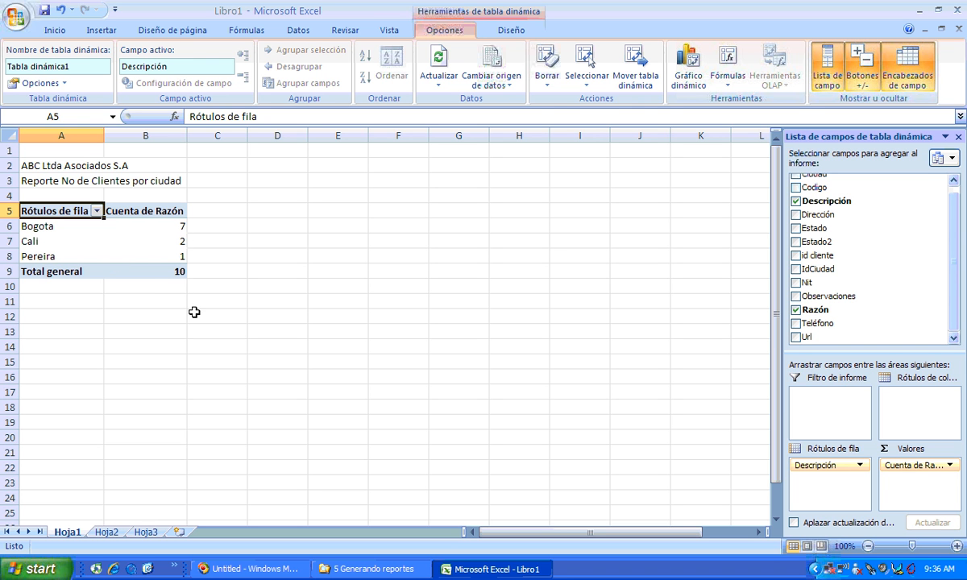
# Step: Rename the pivot table's Cuenta de Razón value field to "NO de clientes por ciudad"
pyautogui.click(176, 224)
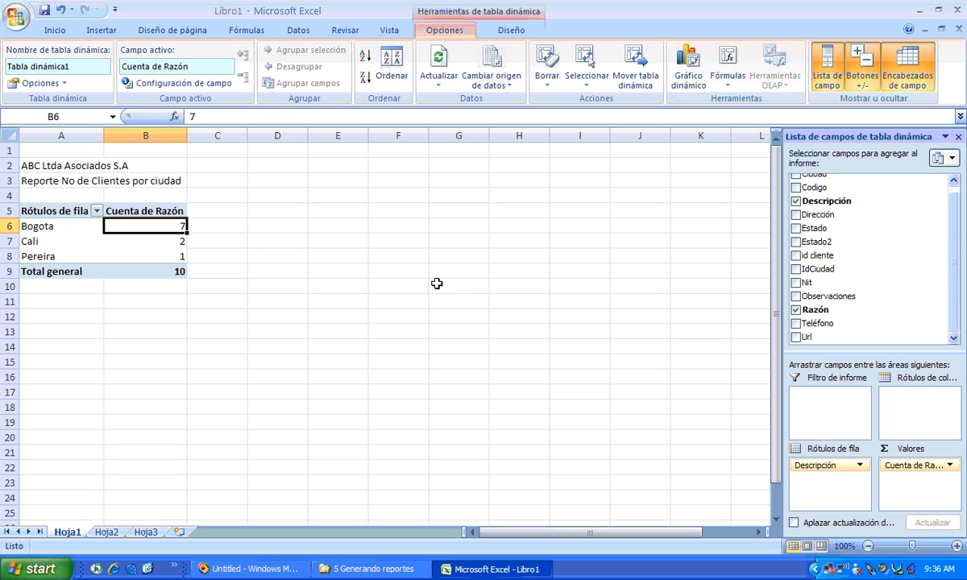
pyautogui.click(159, 211)
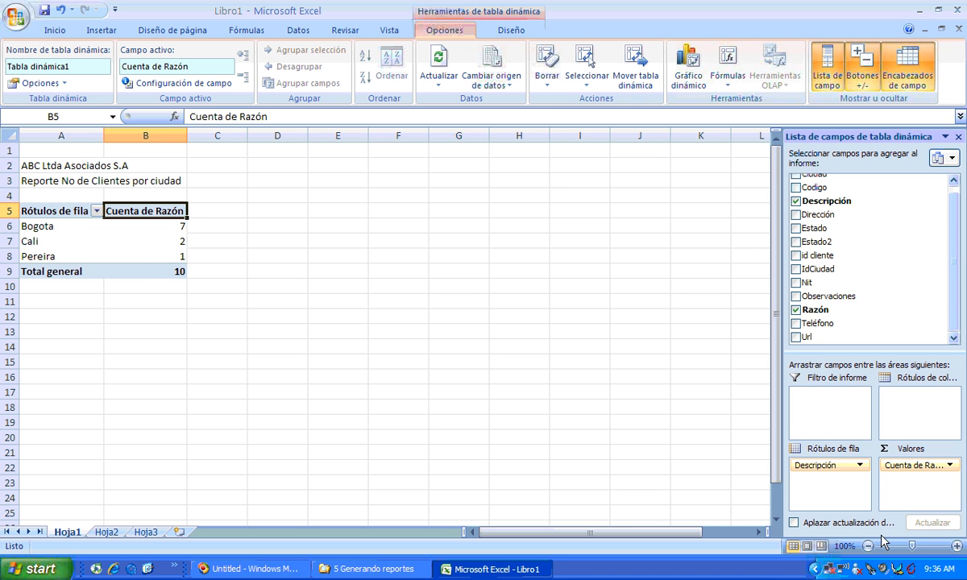
pyautogui.click(915, 466)
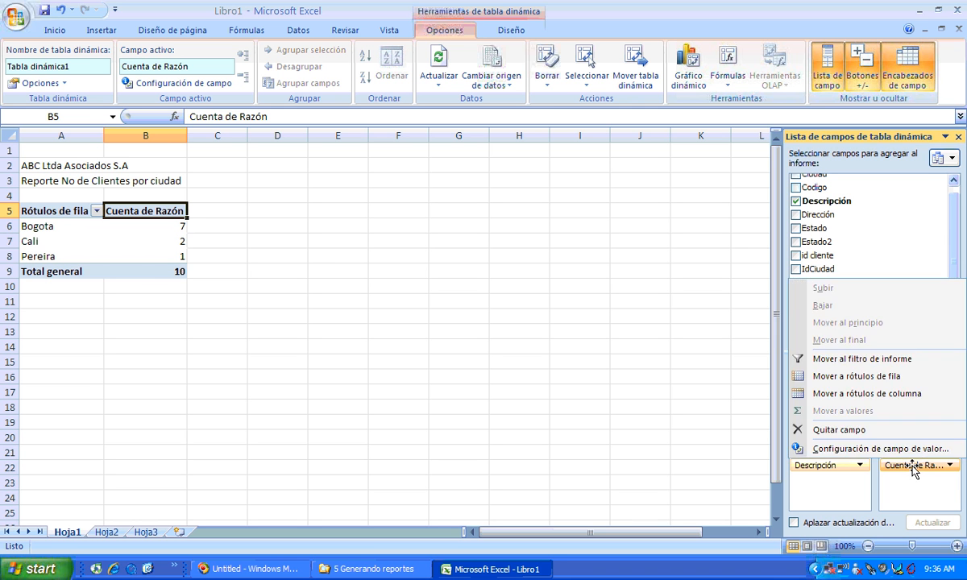
pyautogui.click(881, 449)
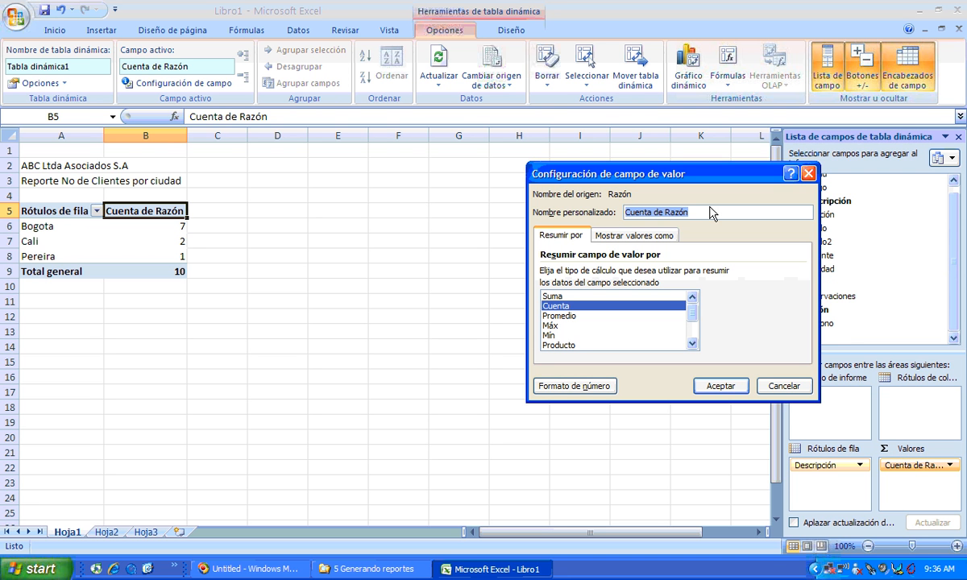
pyautogui.write('N')
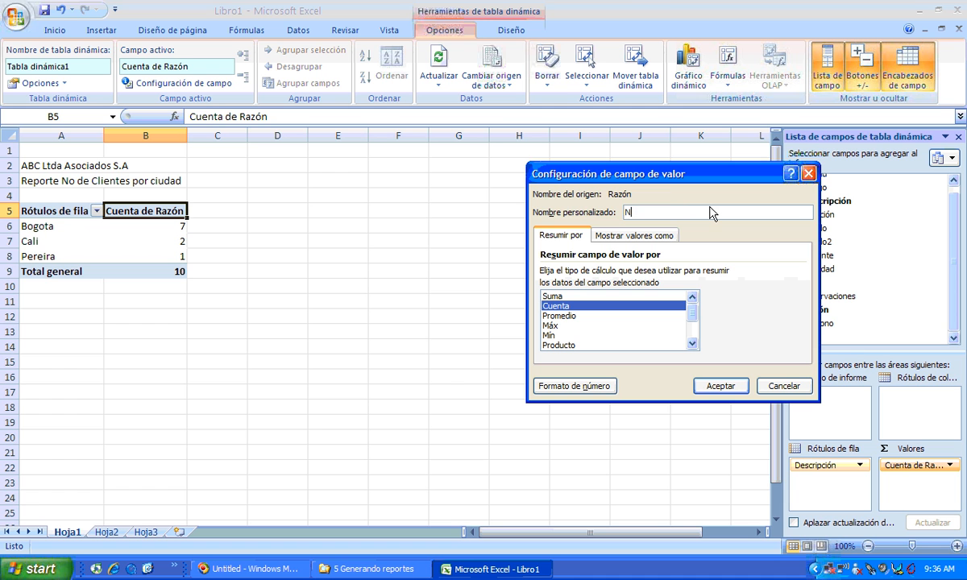
pyautogui.write('O de clientes por ciudad')
pyautogui.press('Return')
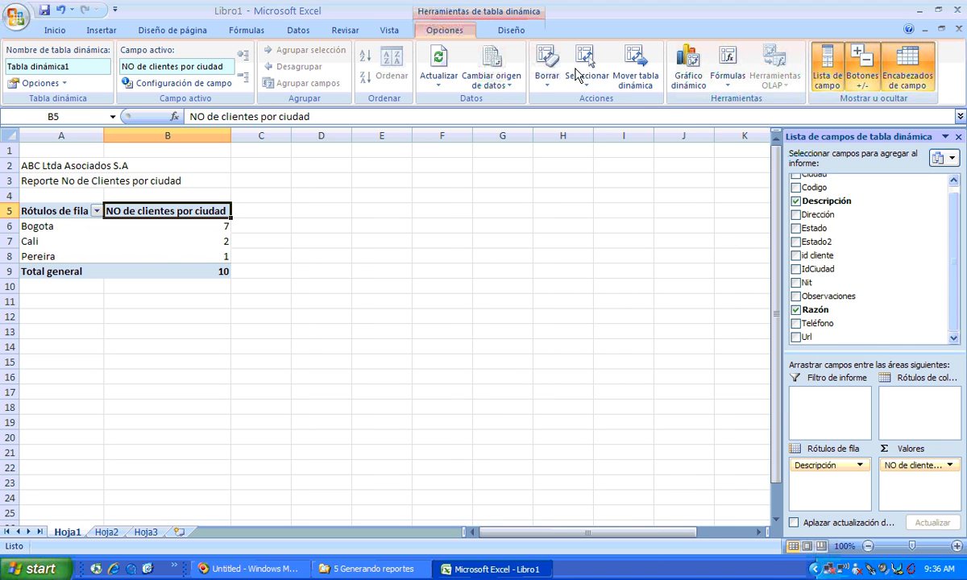
pyautogui.click(80, 207)
pyautogui.click(165, 225)
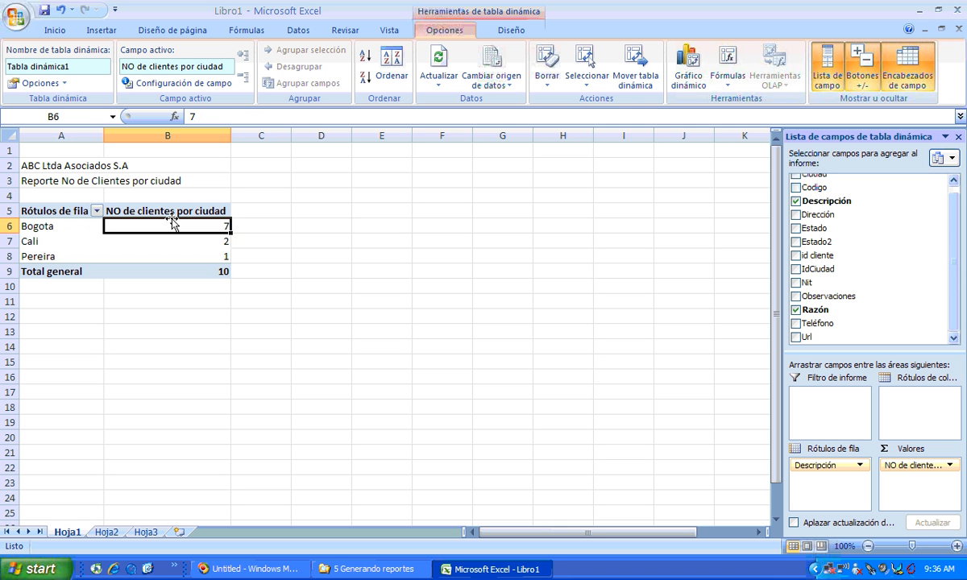
pyautogui.click(165, 210)
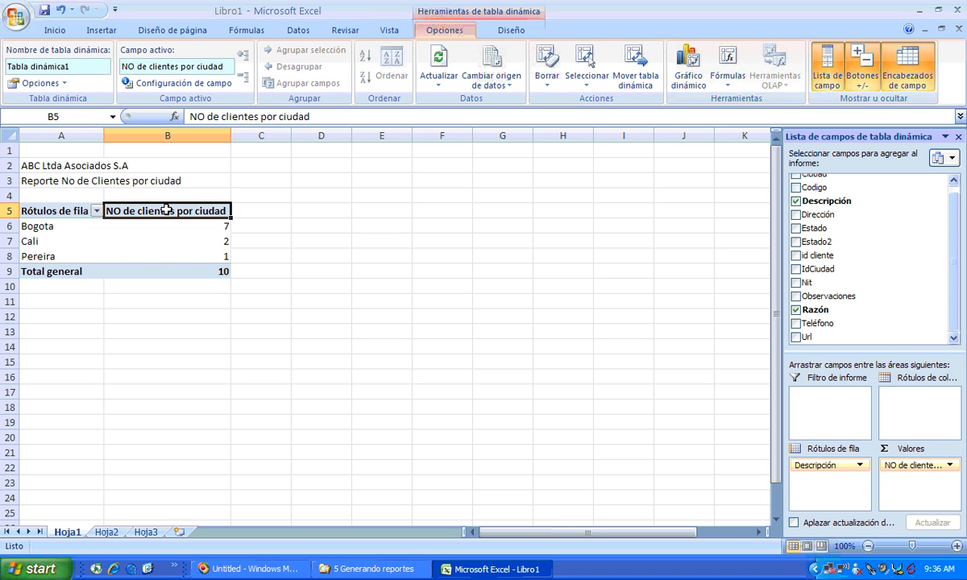
pyautogui.click(457, 295)
pyautogui.click(244, 216)
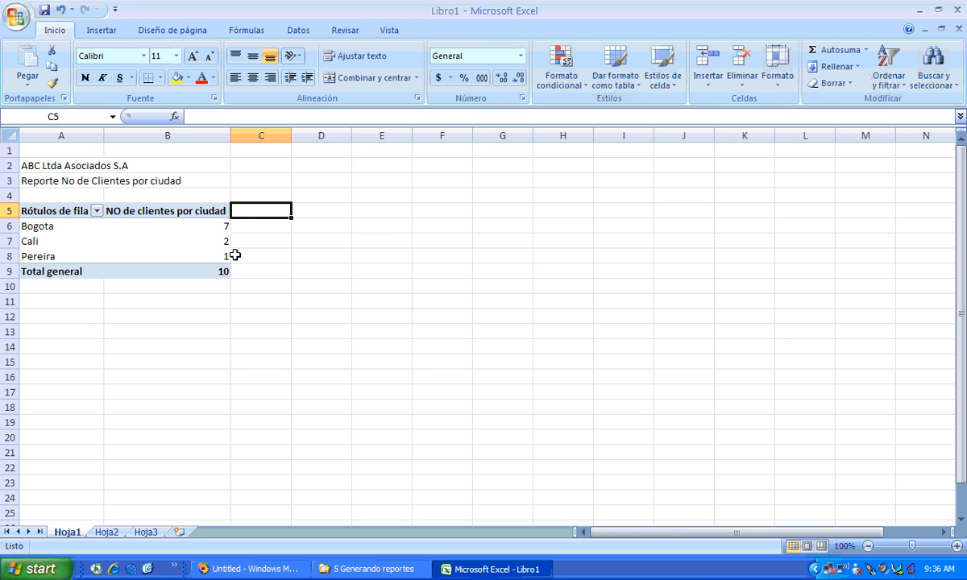
pyautogui.click(359, 213)
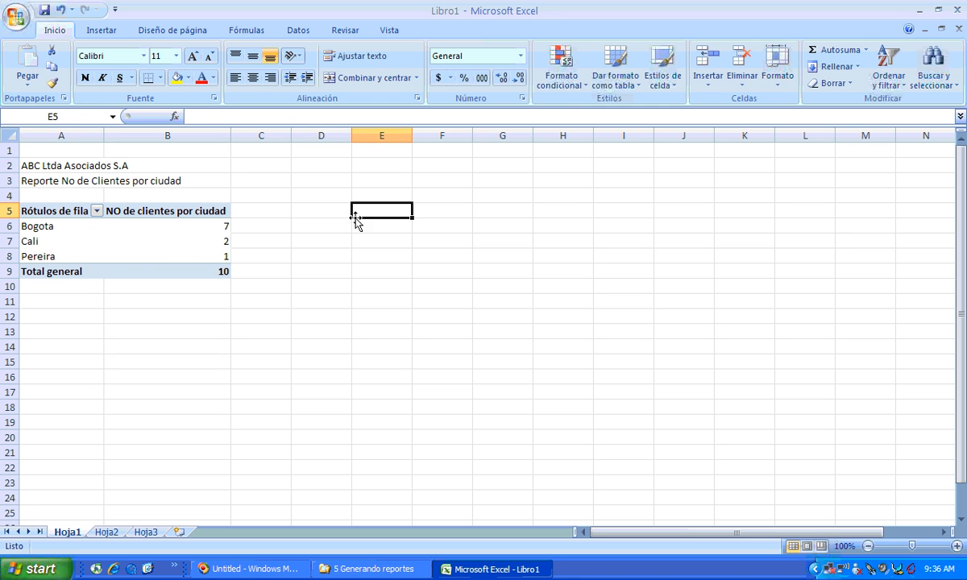
# Step: Enter the notes "1 definir la fuente" in cell D2 and "2. la vista a consultar o tablas a consultar" in D3
pyautogui.click(323, 164)
pyautogui.write('1 definir la fuente')
pyautogui.press('Return')
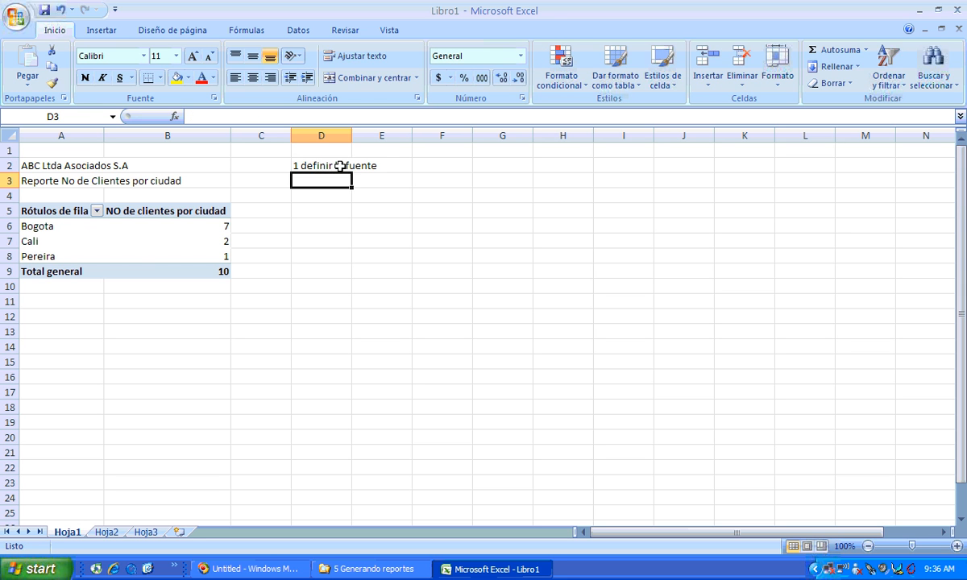
pyautogui.write('2.')
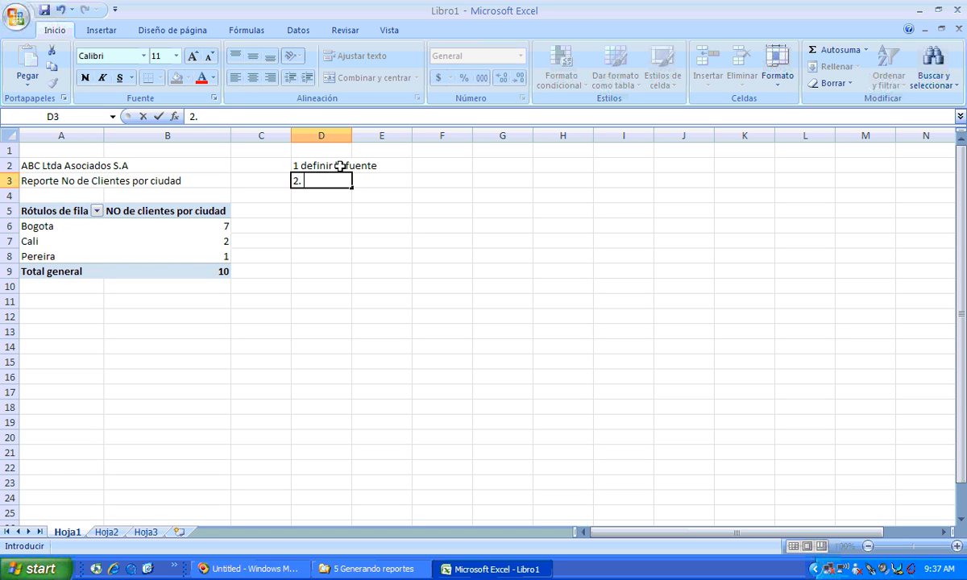
pyautogui.write('la vista a consul')
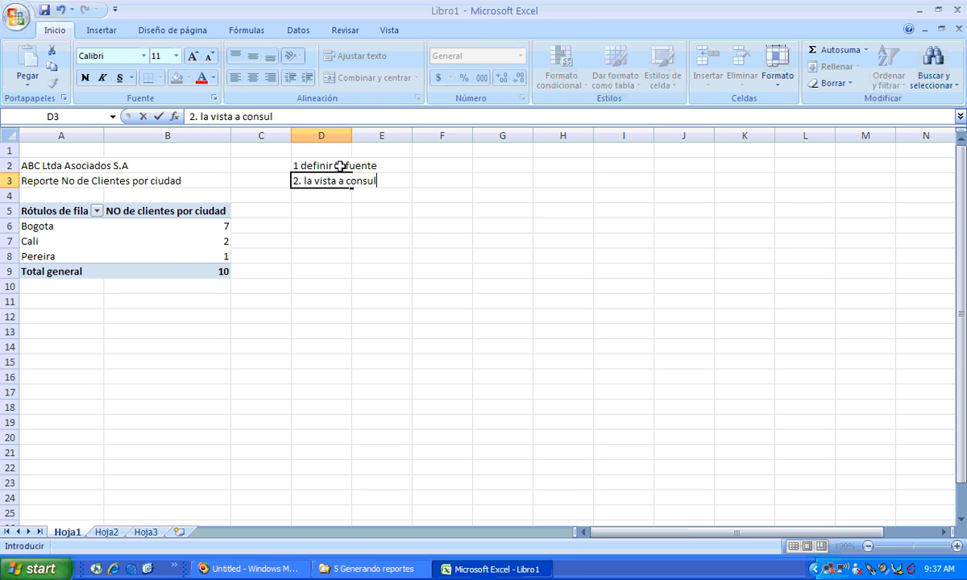
pyautogui.write('tar o tab')
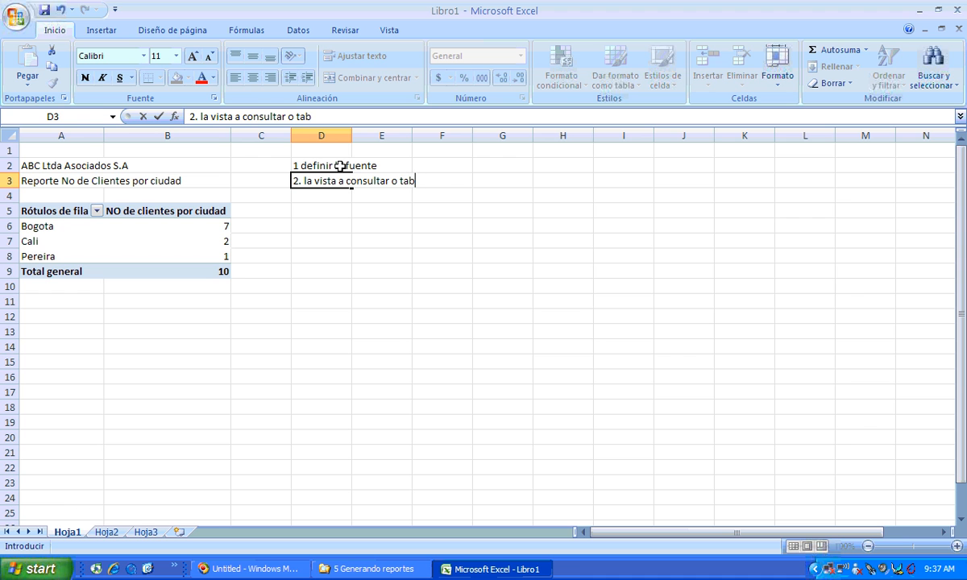
pyautogui.write('las a consulta')
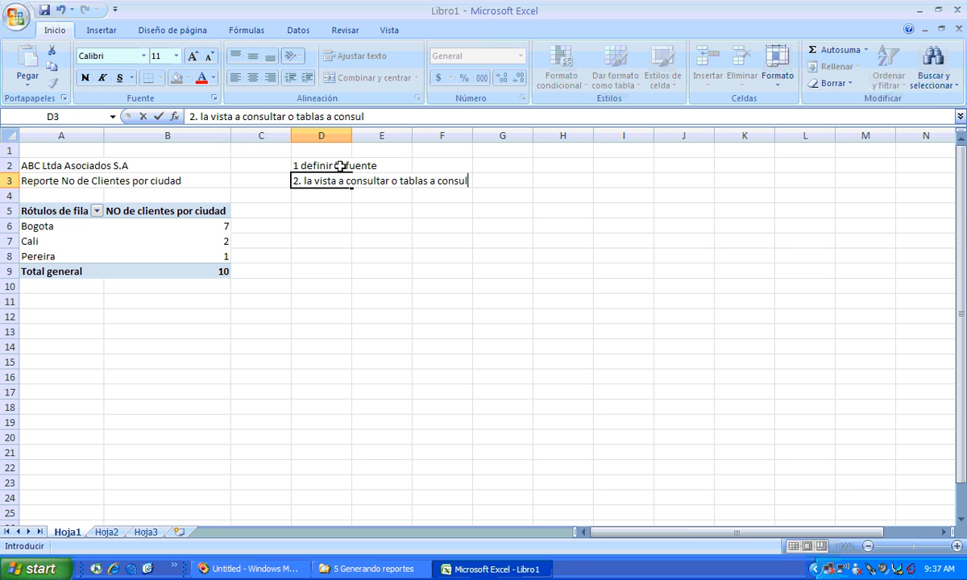
pyautogui.write('r')
pyautogui.press('Return')
# Step: Enter the notes "3. como se unen esas tablas" in cell D4 and "4 generar el reporte" in D5
pyautogui.write('3. como se unen esas tablas')
pyautogui.press('Return')
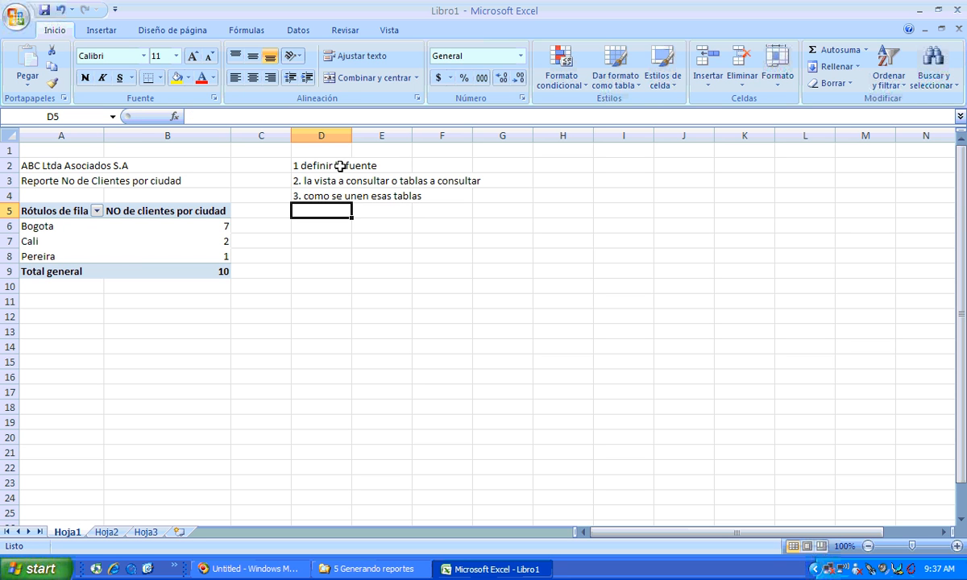
pyautogui.write('4 generar ')
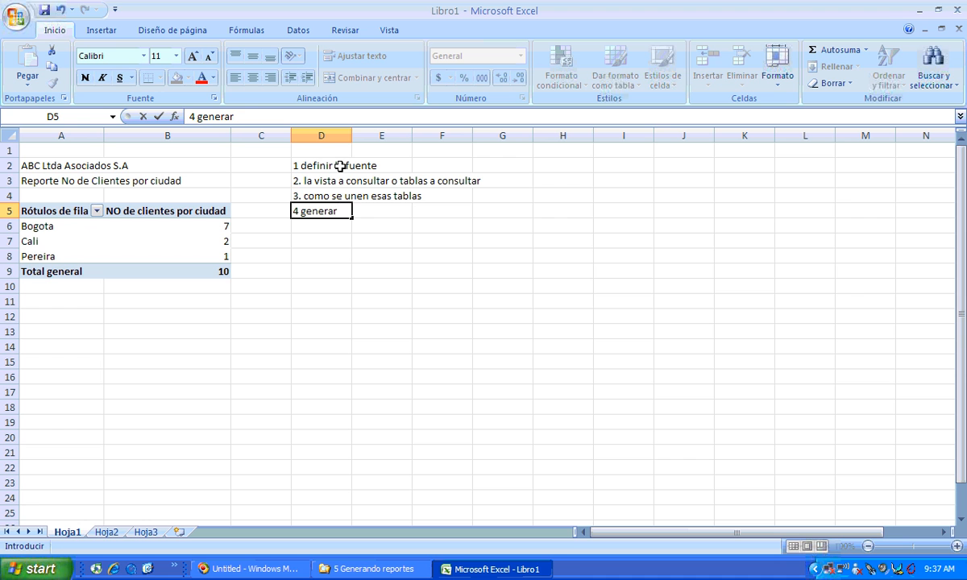
pyautogui.write('el reporte')
pyautogui.press('Return')
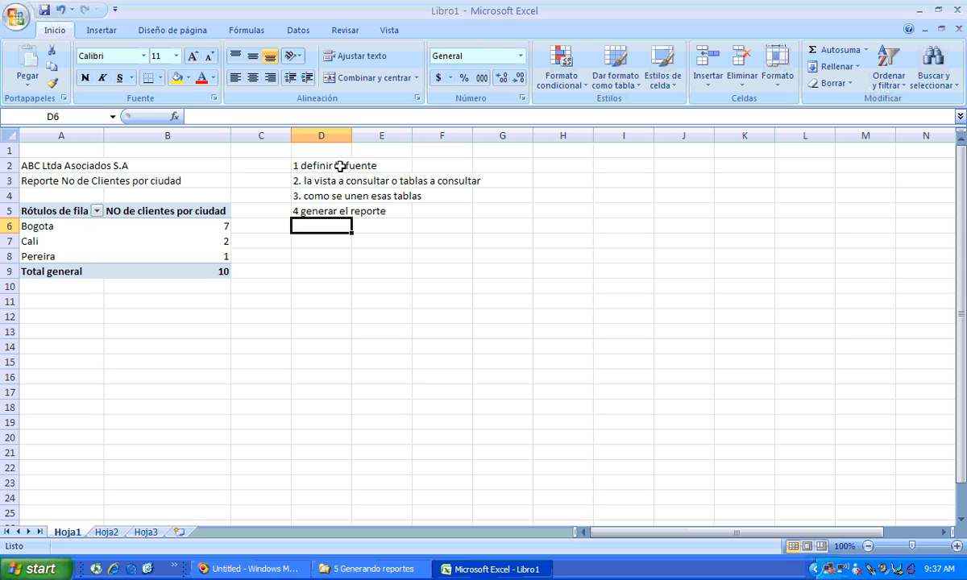
# Step: Enter the note "5 cambar la forma del reporte" in cell D6 and "ok" in D8
pyautogui.write('5 c')
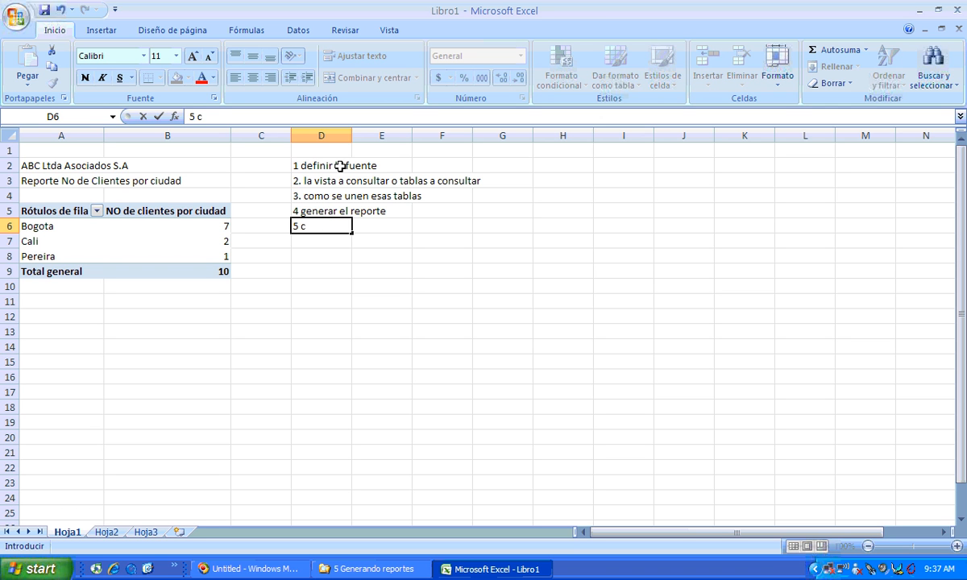
pyautogui.write('ambar la for')
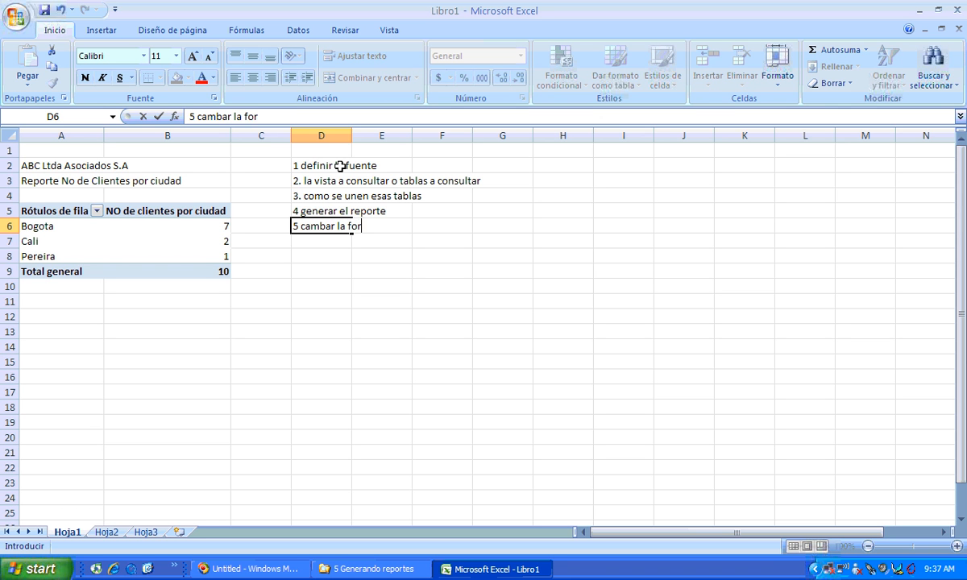
pyautogui.write('ma del reporte')
pyautogui.press('Return')
pyautogui.press('Return')
pyautogui.write('ok')
pyautogui.press('Return')
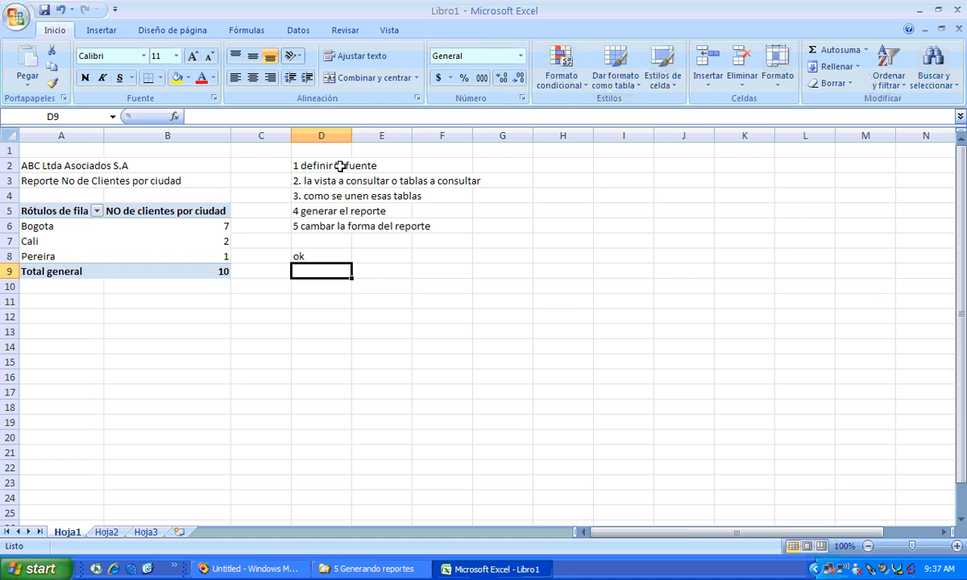